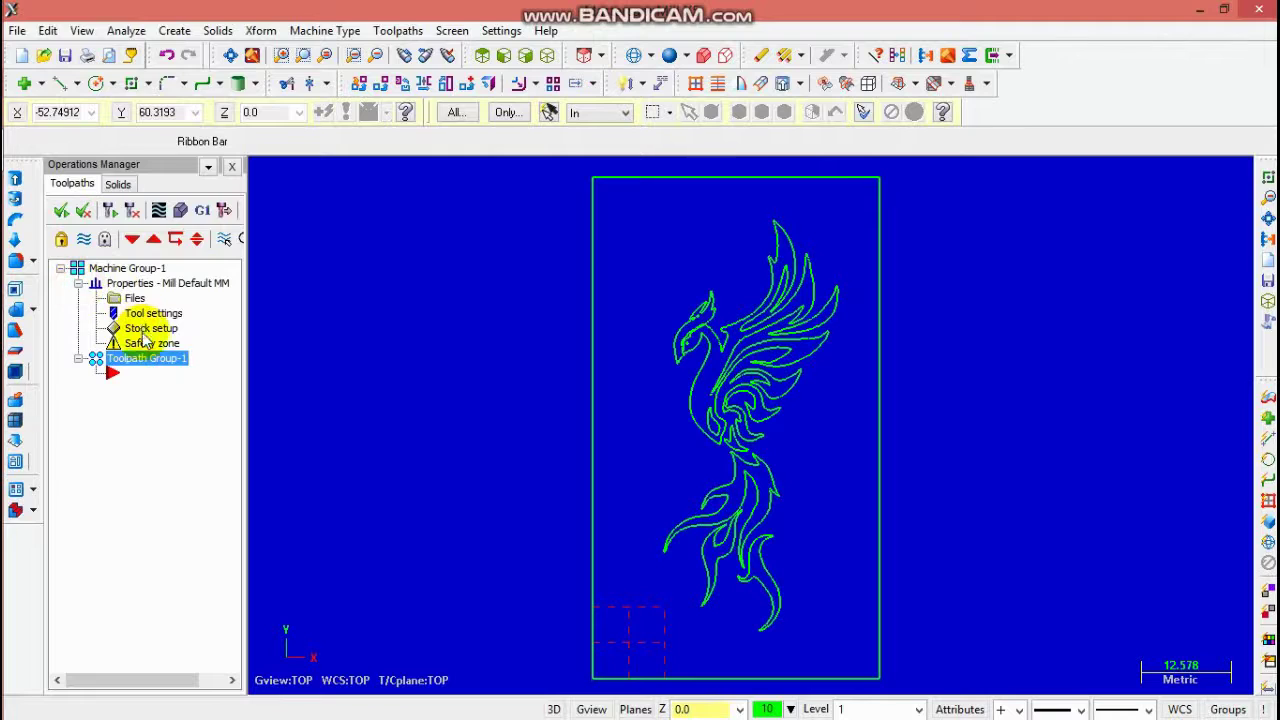
Define the rectangular stock from a bounding box around all entities, with a Z thickness of 3.0.
click(142, 330)
click(375, 574)
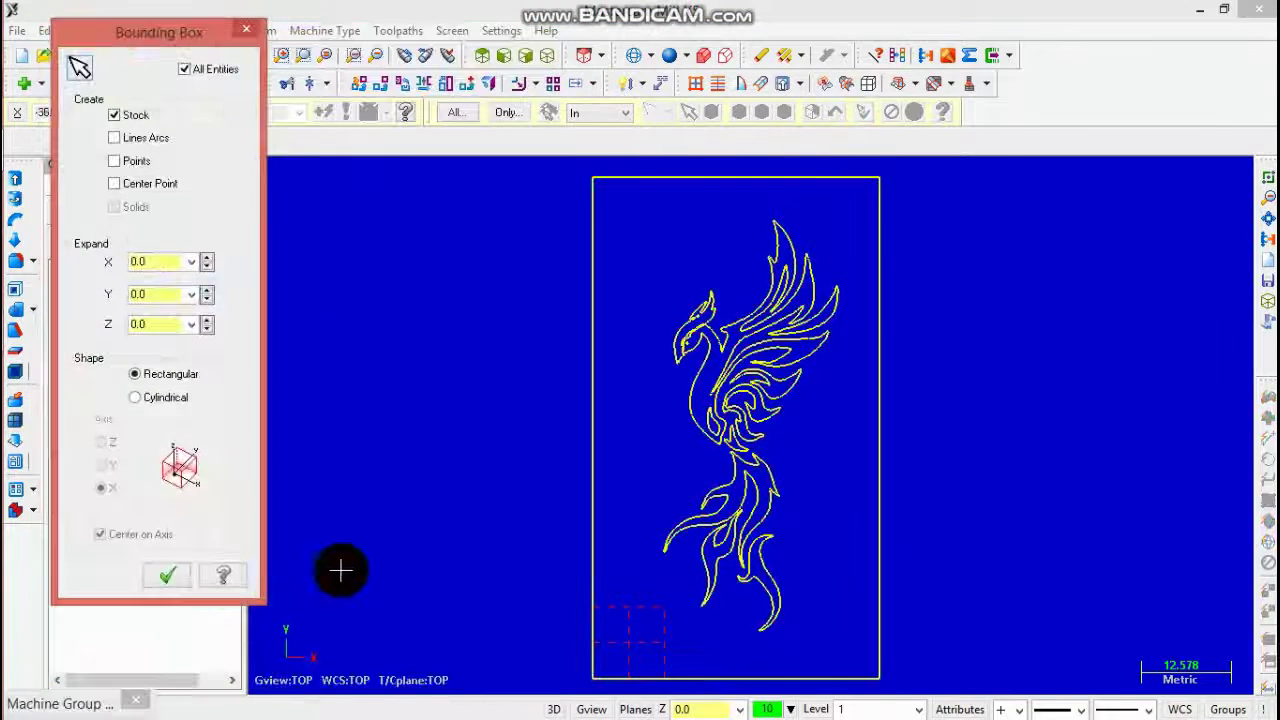
click(167, 575)
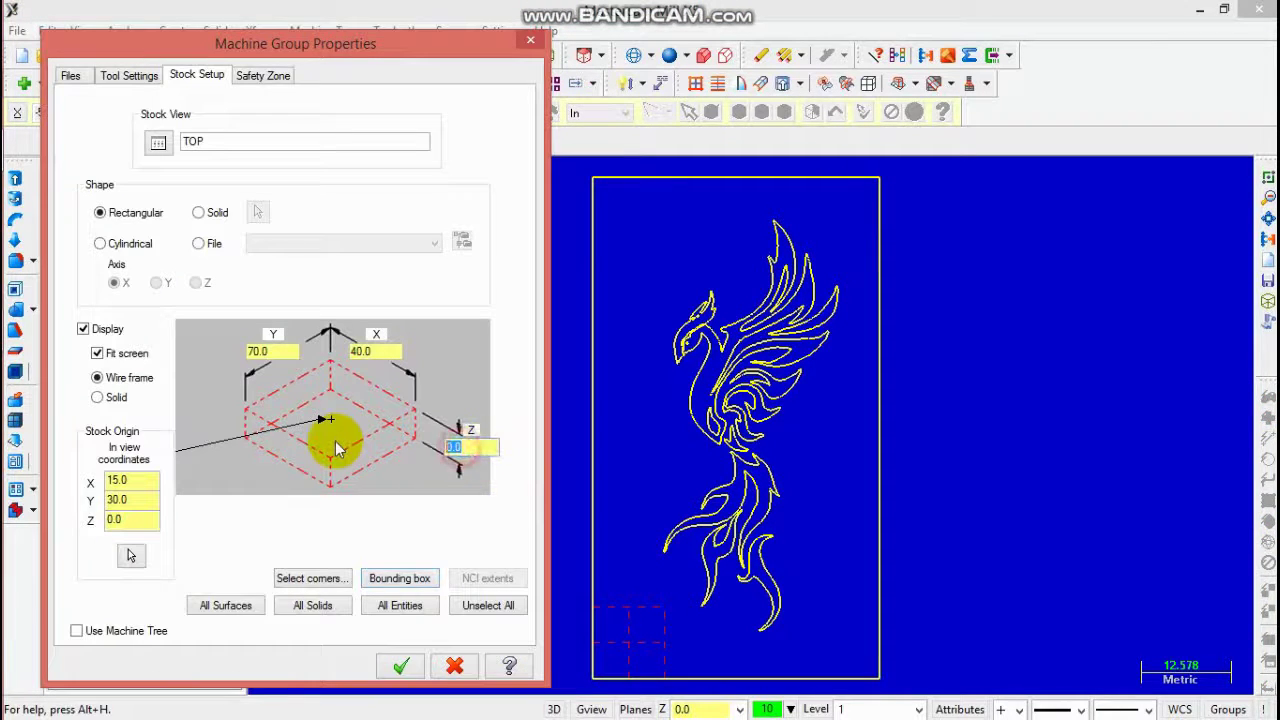
text(3)
key(Tab)
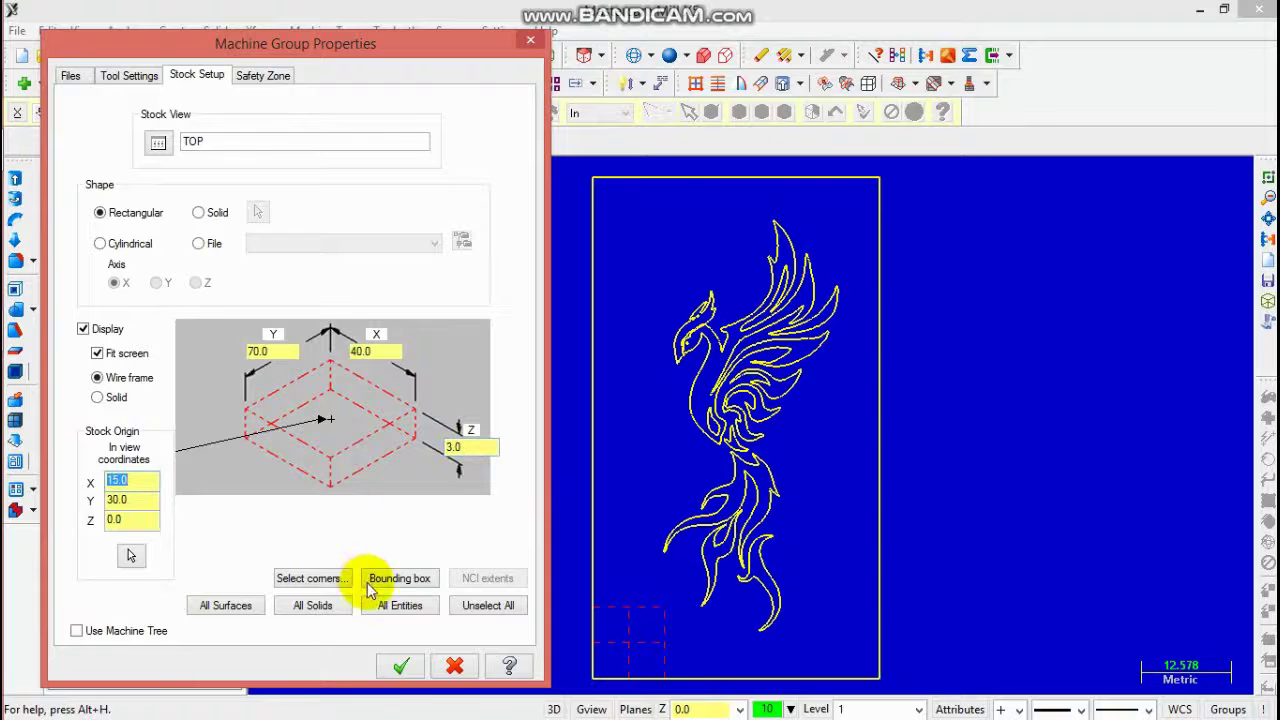
click(403, 672)
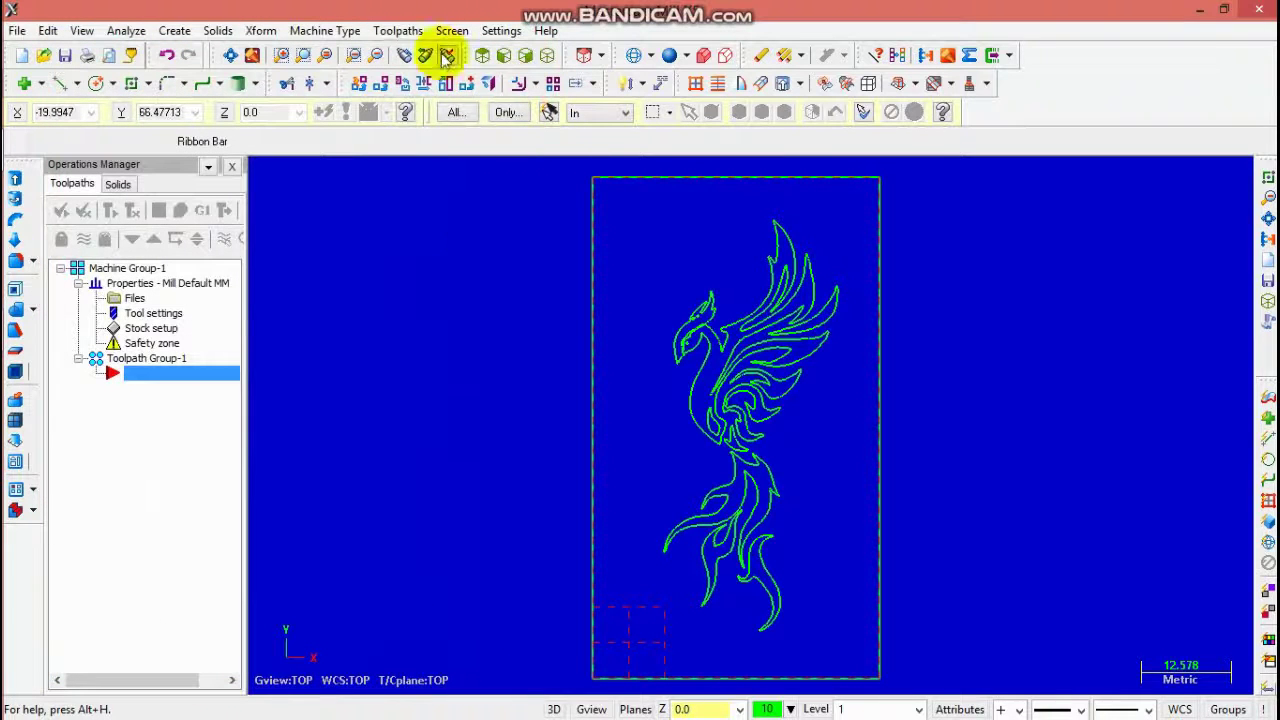
Start a new milling toolpath with the default NC name and begin chaining the phoenix outline from the head.
click(410, 31)
click(430, 226)
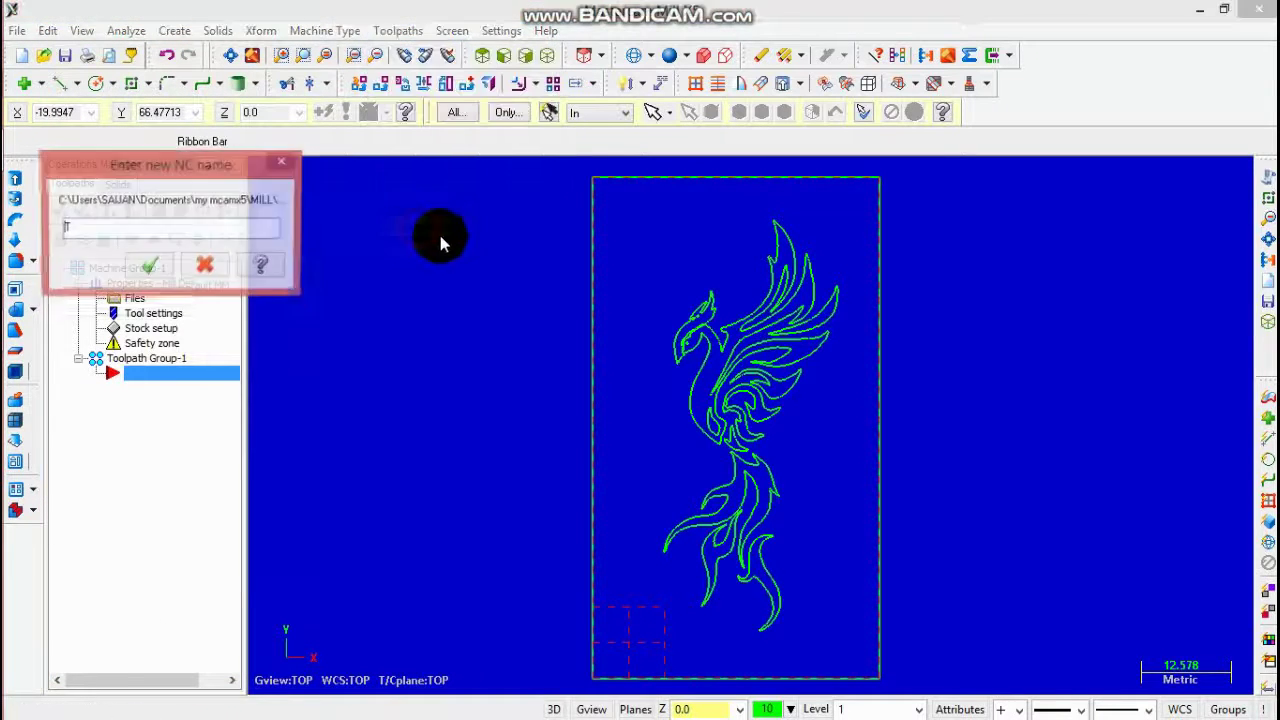
click(149, 265)
scroll(703, 323, up, 3)
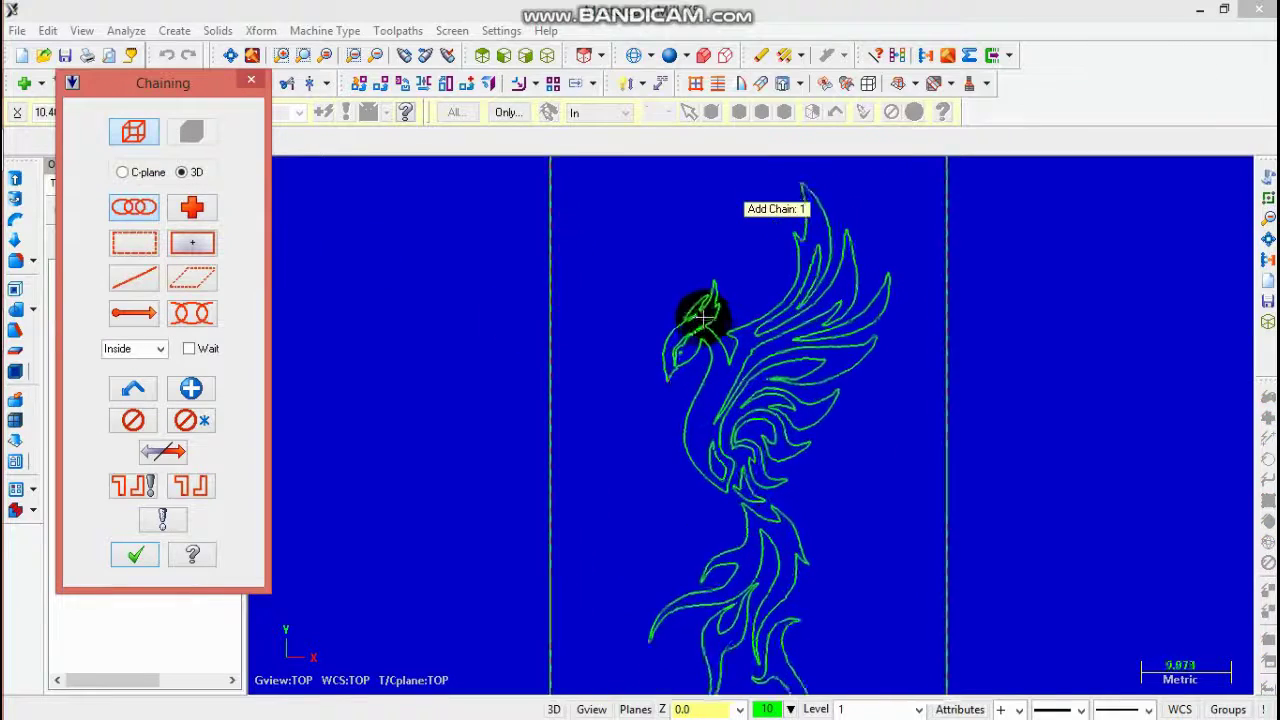
scroll(719, 322, up, 2)
click(638, 333)
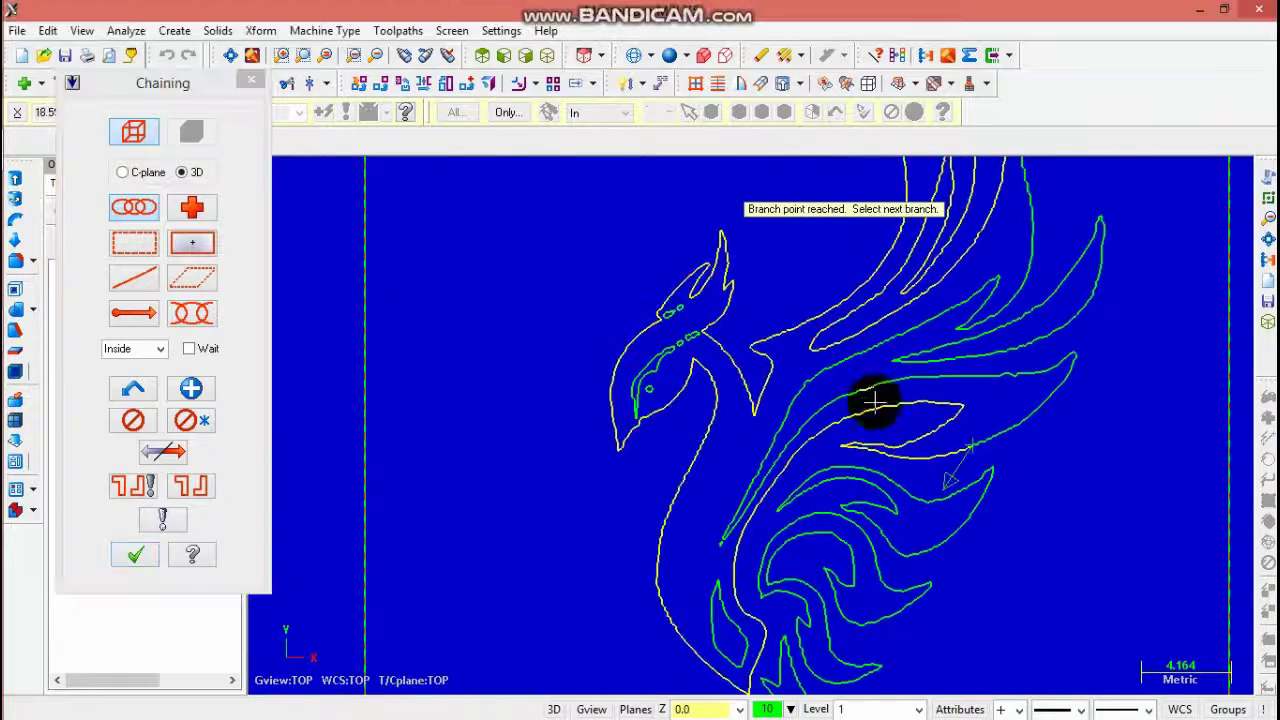
scroll(966, 451, down, 2)
scroll(1068, 305, up, 2)
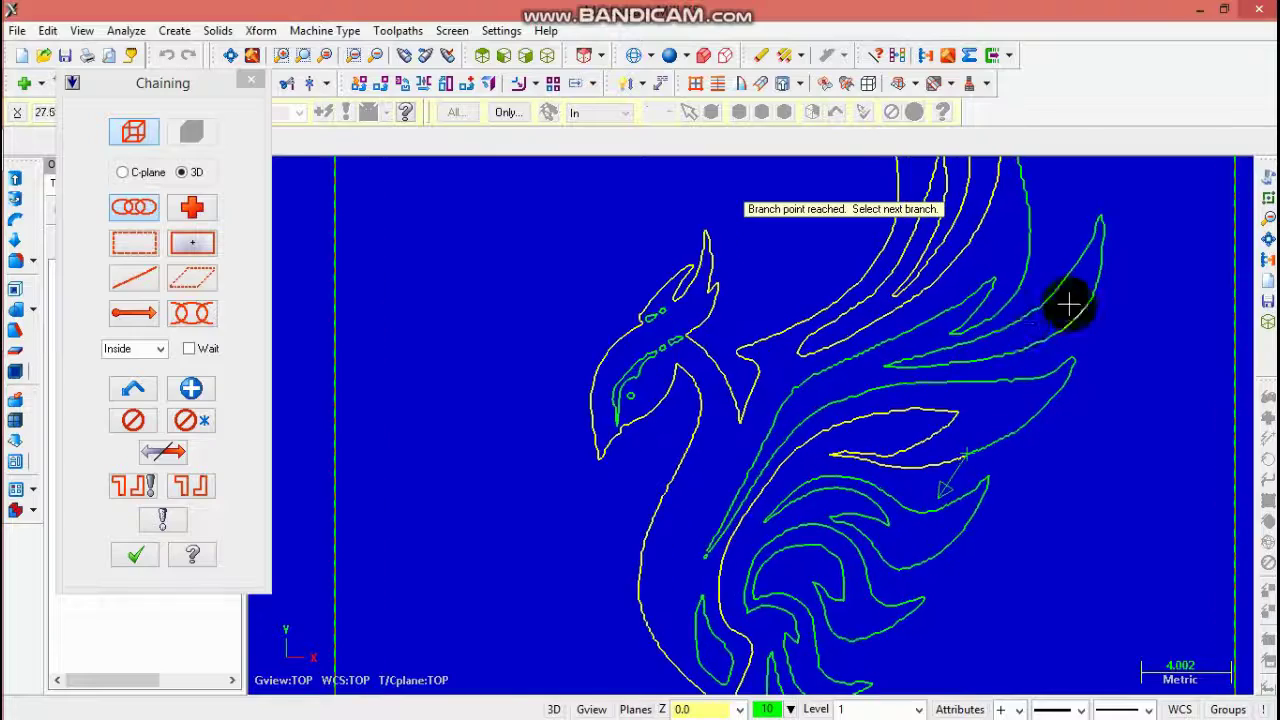
scroll(1067, 300, down, 2)
Continue the first chain through the branch points along the phoenix's upper wing feathers.
click(380, 56)
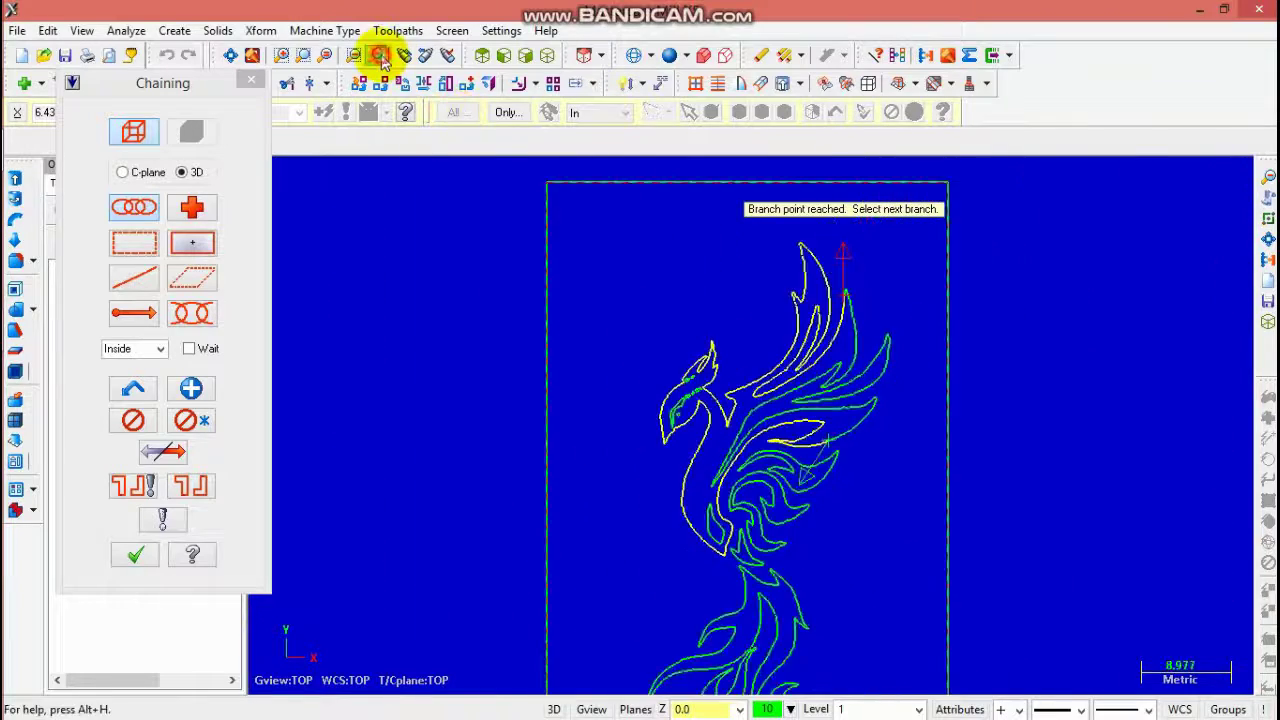
click(380, 56)
scroll(814, 357, up, 3)
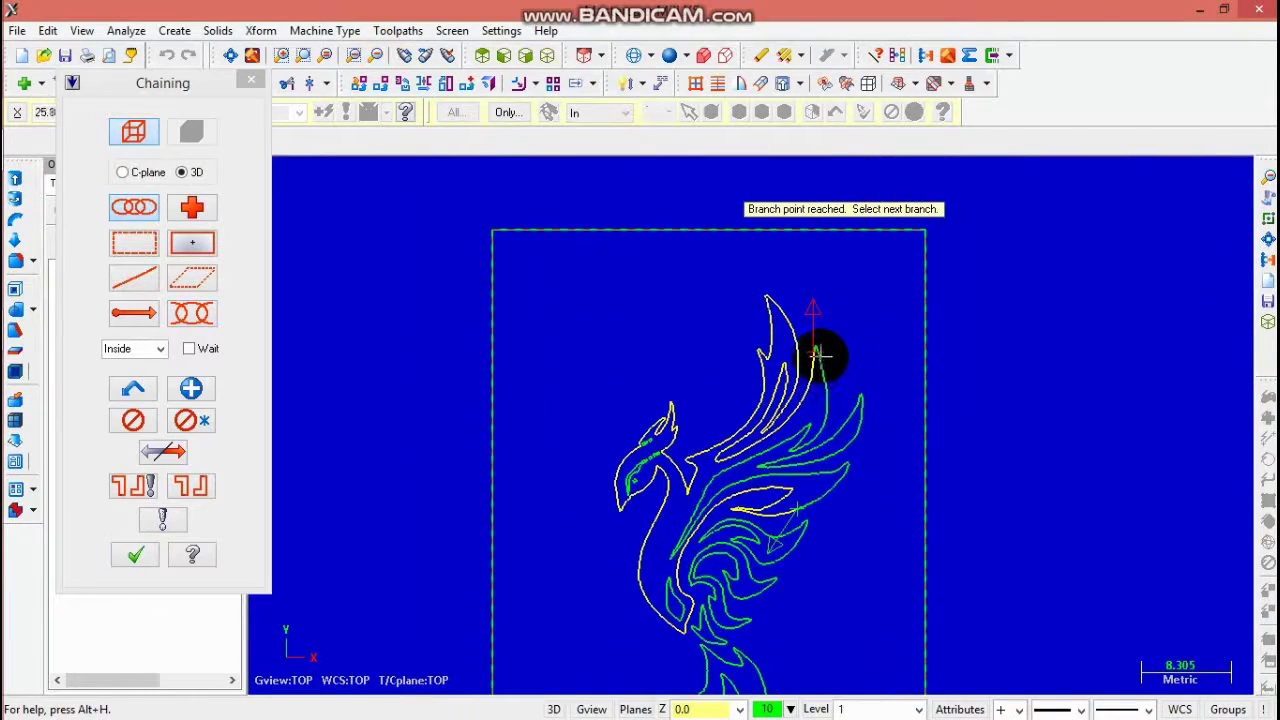
click(742, 468)
click(780, 409)
scroll(748, 462, up, 2)
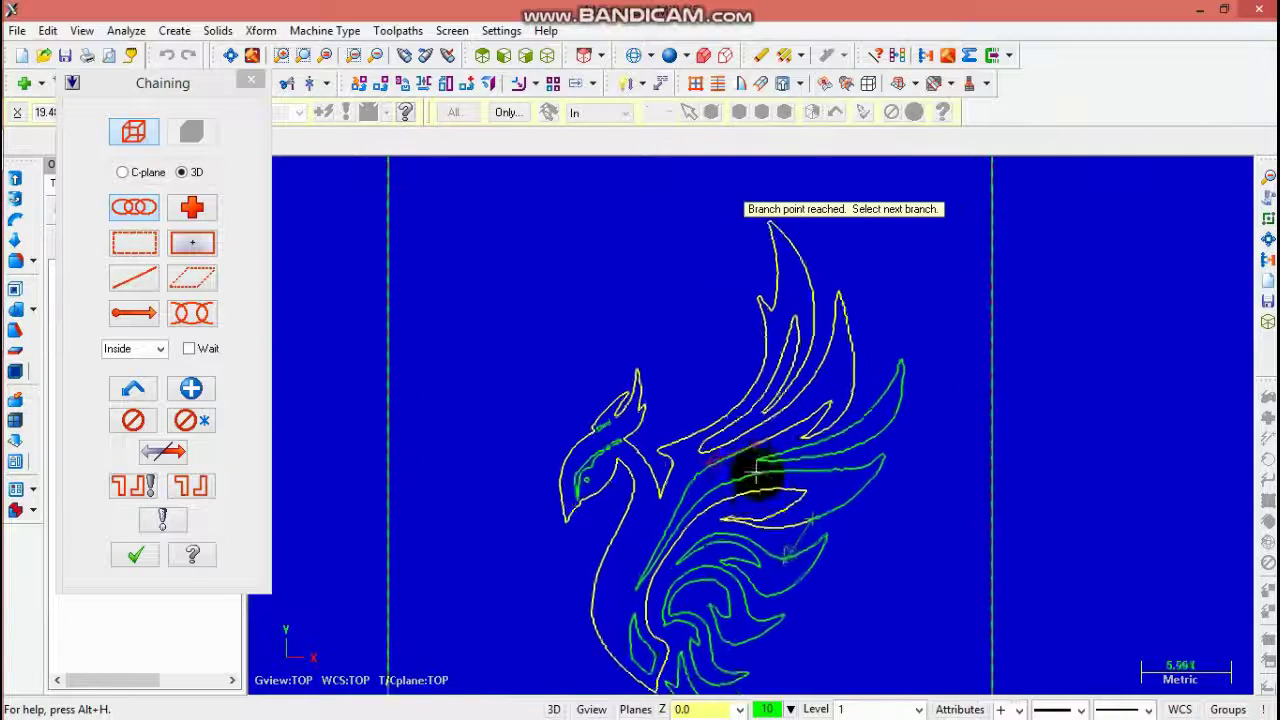
click(748, 452)
click(775, 412)
scroll(745, 455, up, 2)
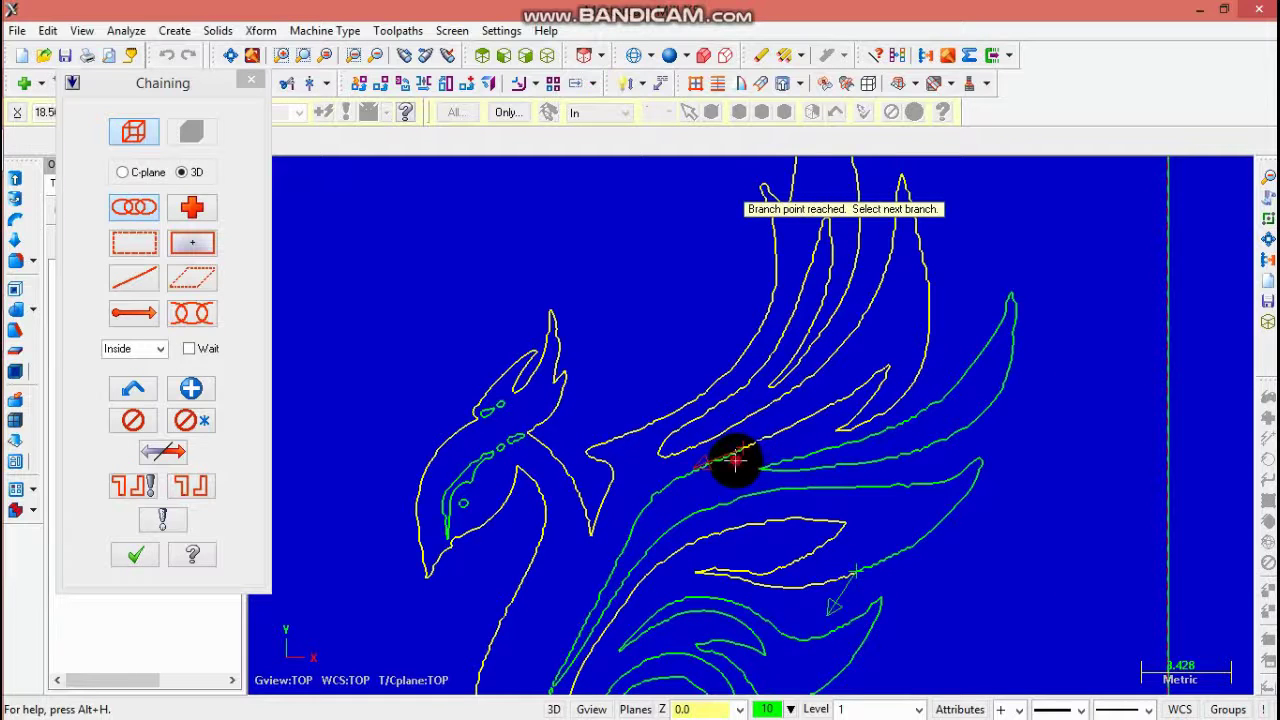
Extend the chain from the wing base around the long lower feather, then end this first chain.
click(694, 477)
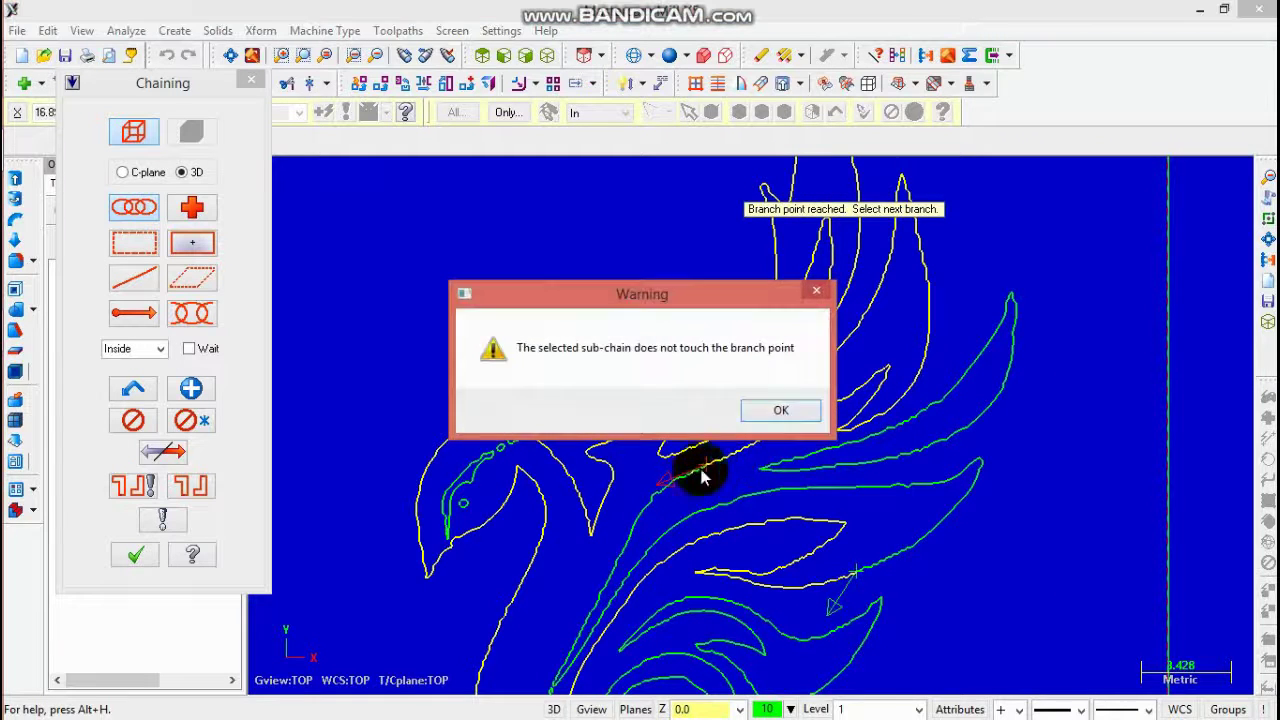
click(783, 412)
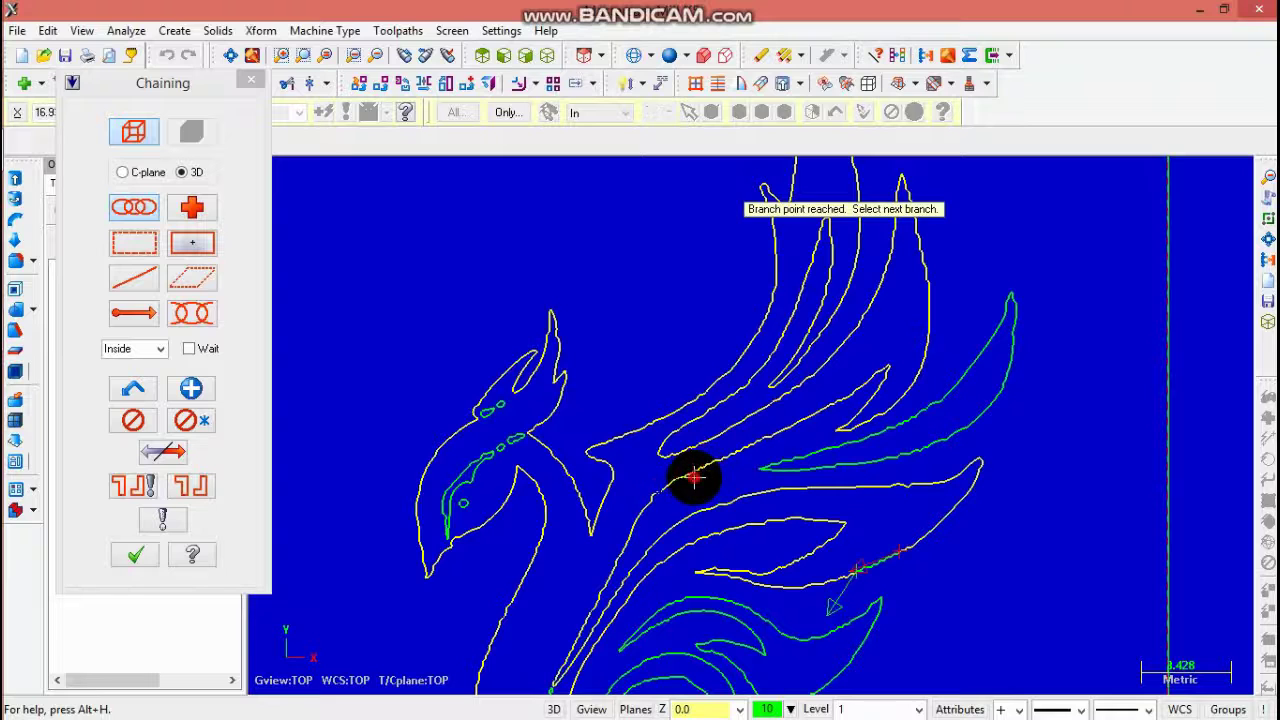
click(873, 567)
click(781, 412)
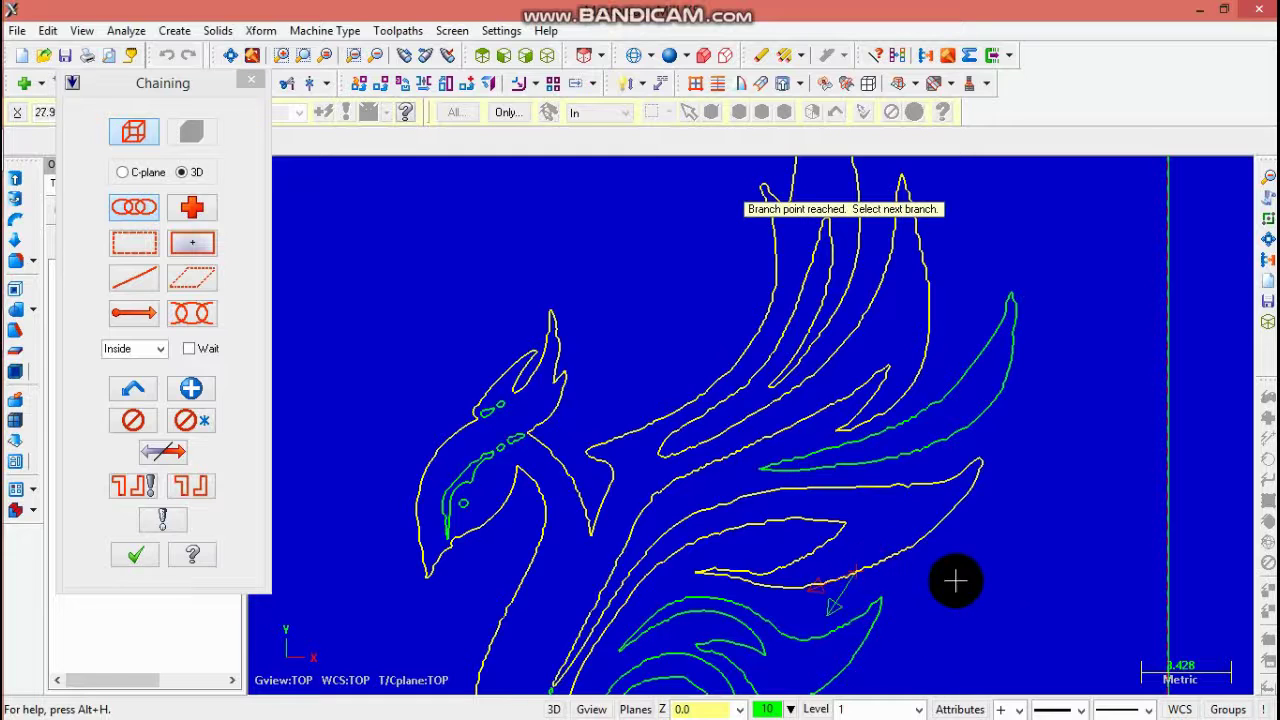
scroll(955, 580, down, 2)
scroll(911, 557, up, 1)
click(191, 386)
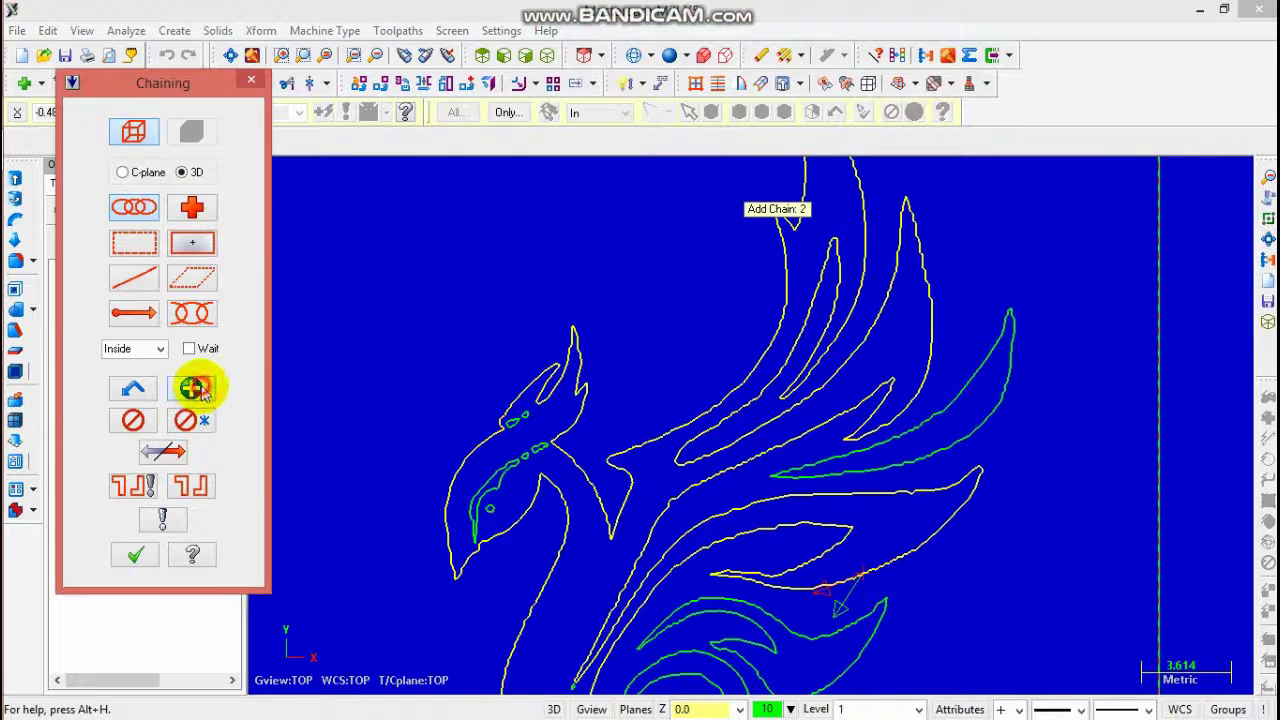
Add separate chains for the open middle wing feather and the feather below the long one, ending each at its branch point.
click(887, 474)
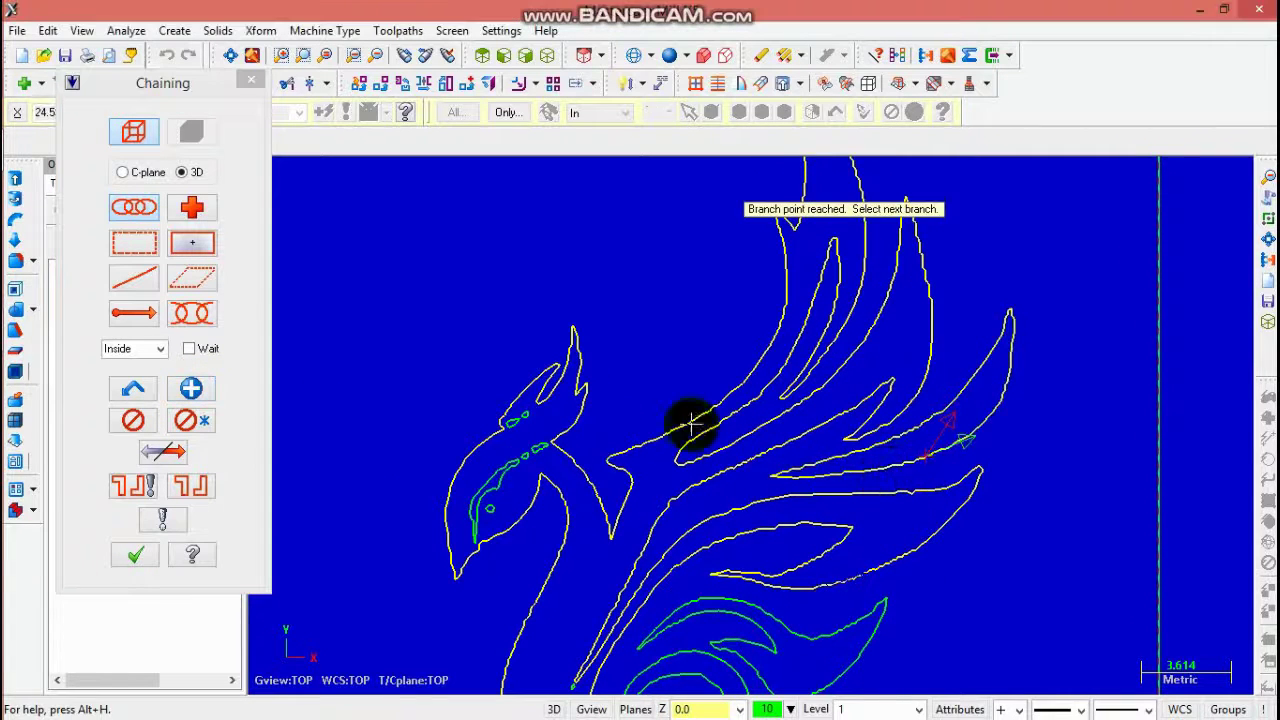
click(200, 395)
click(806, 638)
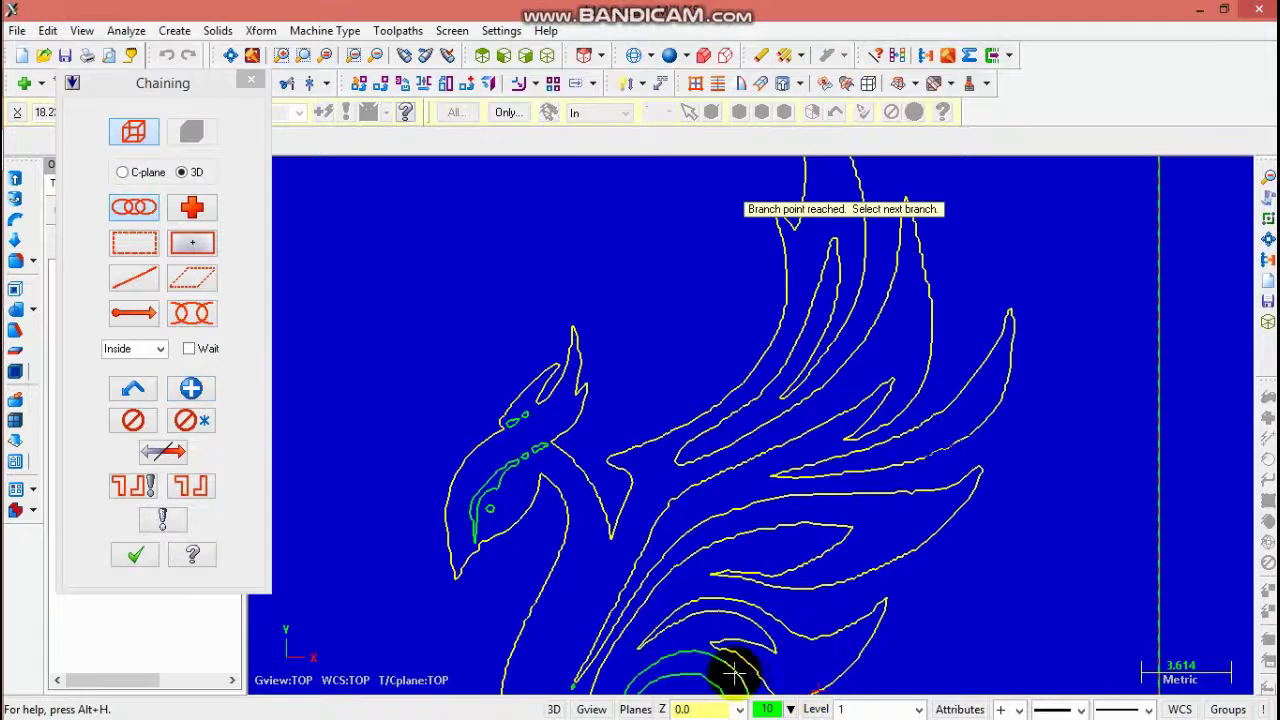
click(378, 58)
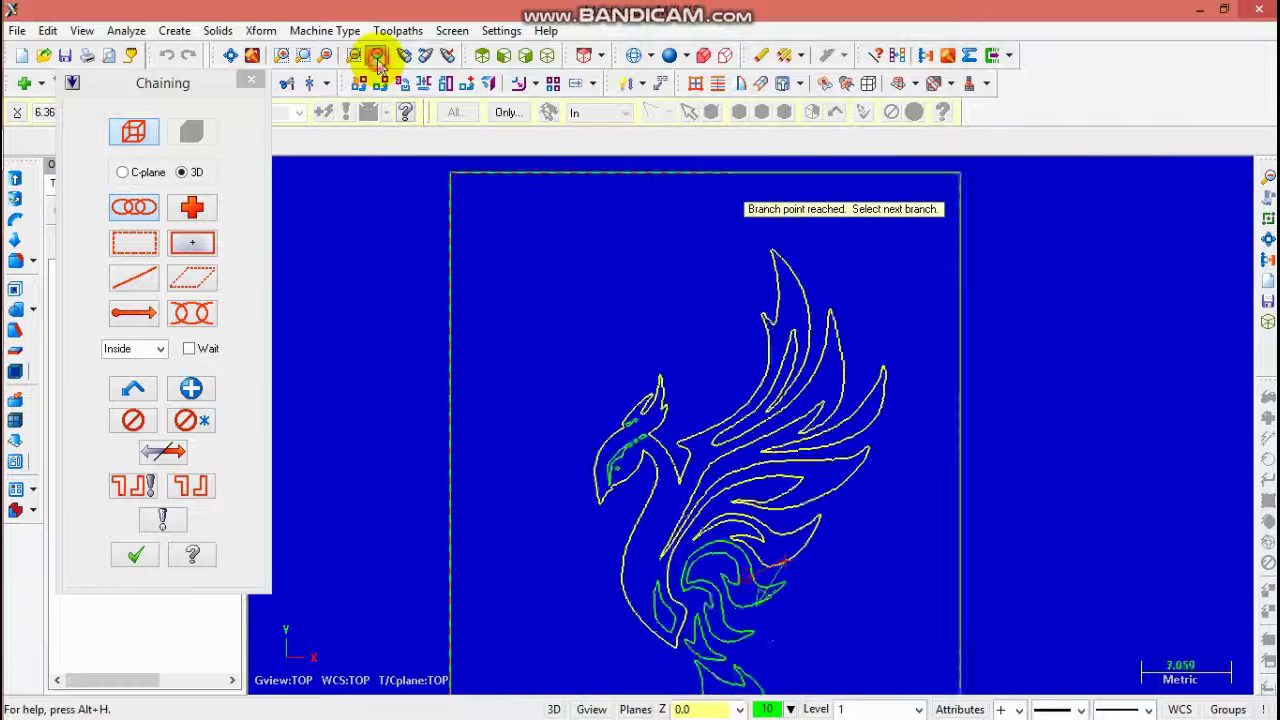
scroll(751, 543, up, 5)
scroll(762, 575, up, 1)
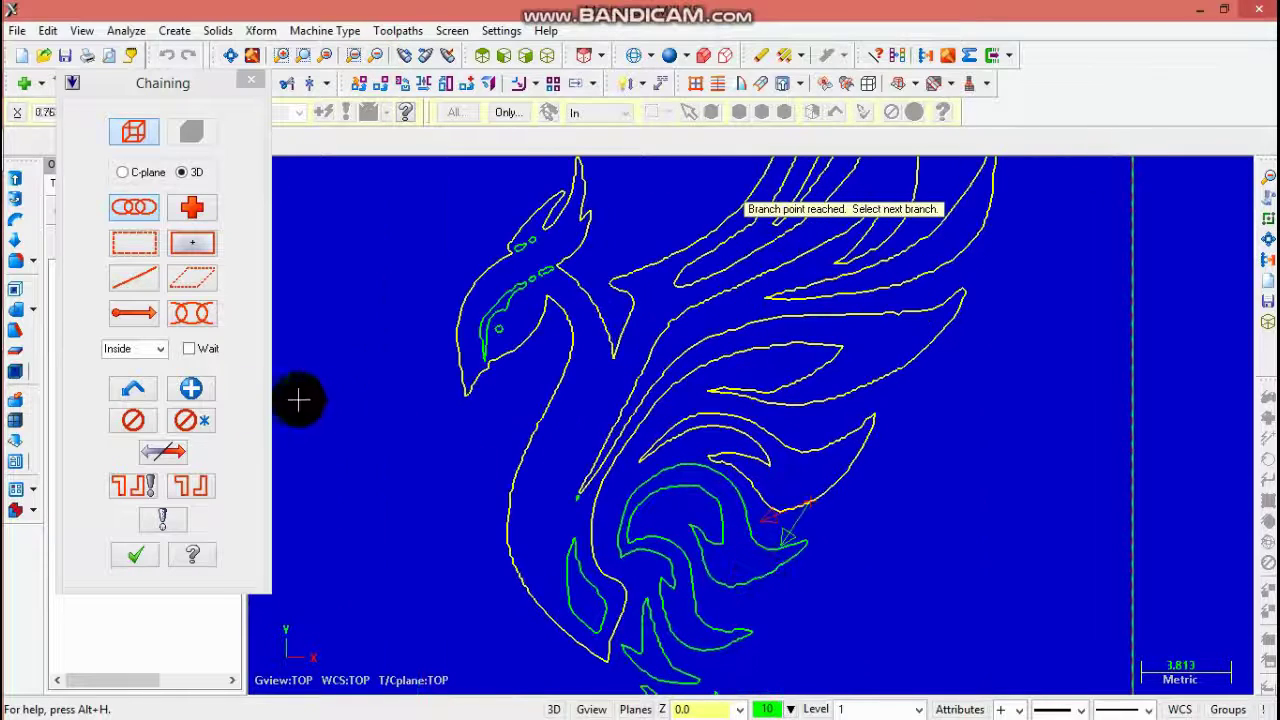
click(191, 388)
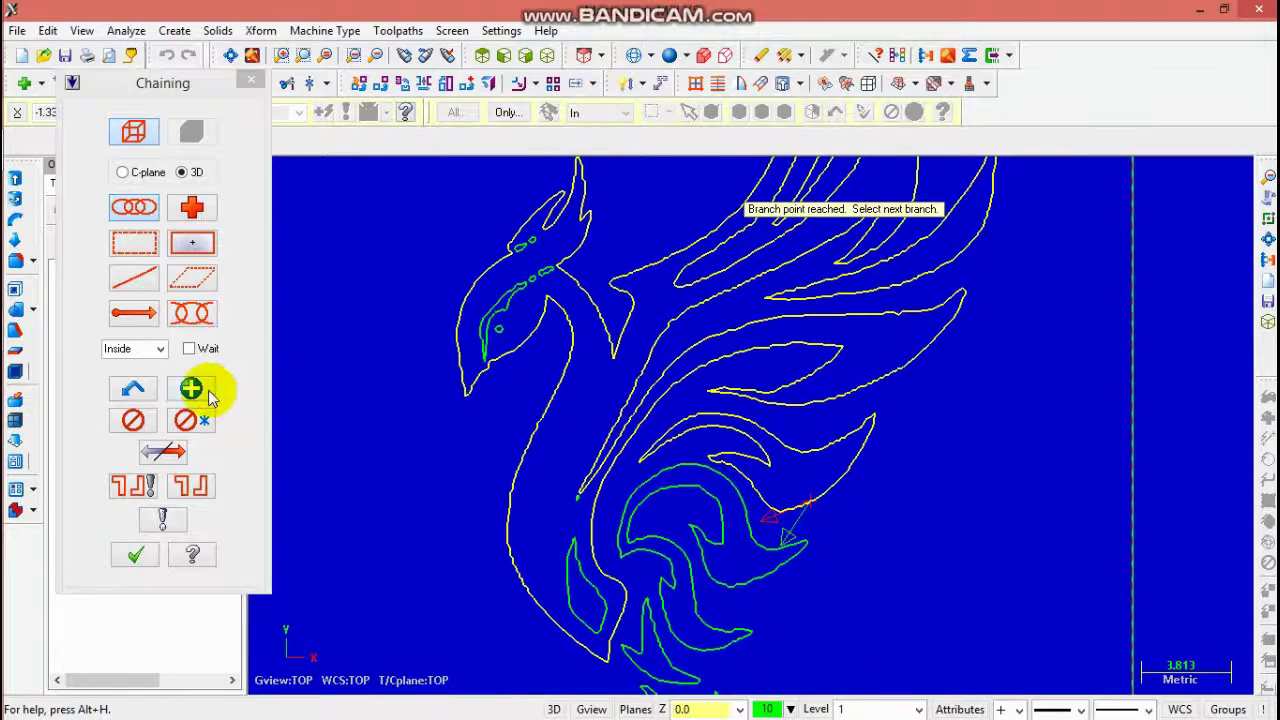
Chain the curled inner wing feathers, end that chain, and add the small feather contour above the tail.
click(713, 535)
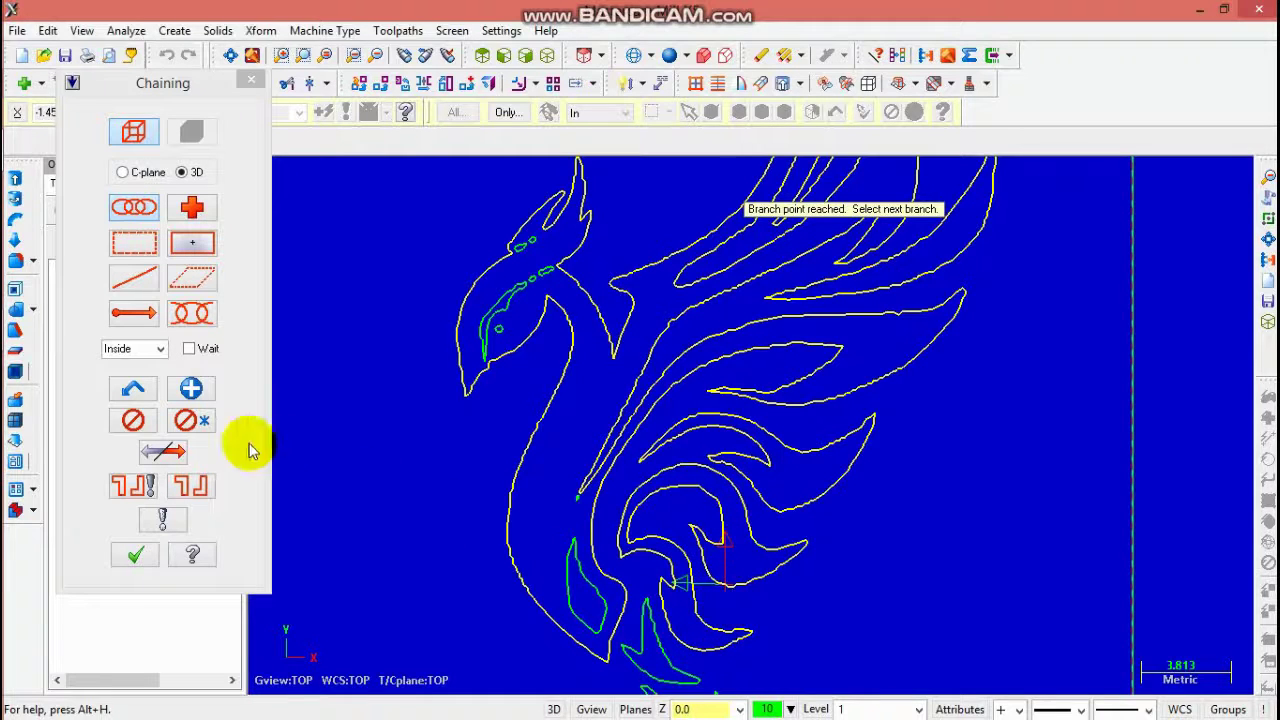
click(209, 400)
click(667, 669)
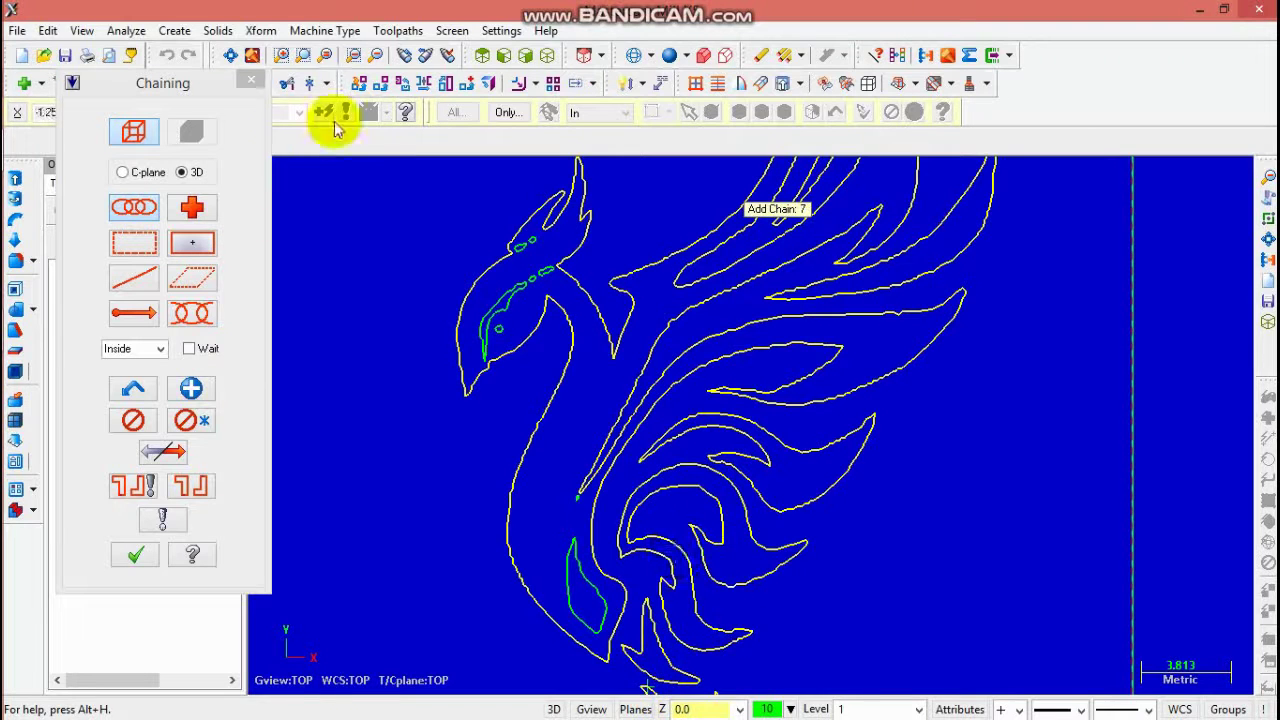
Chain the remaining phoenix tail contours, including the separate lower tail feather, and end each chain.
click(381, 56)
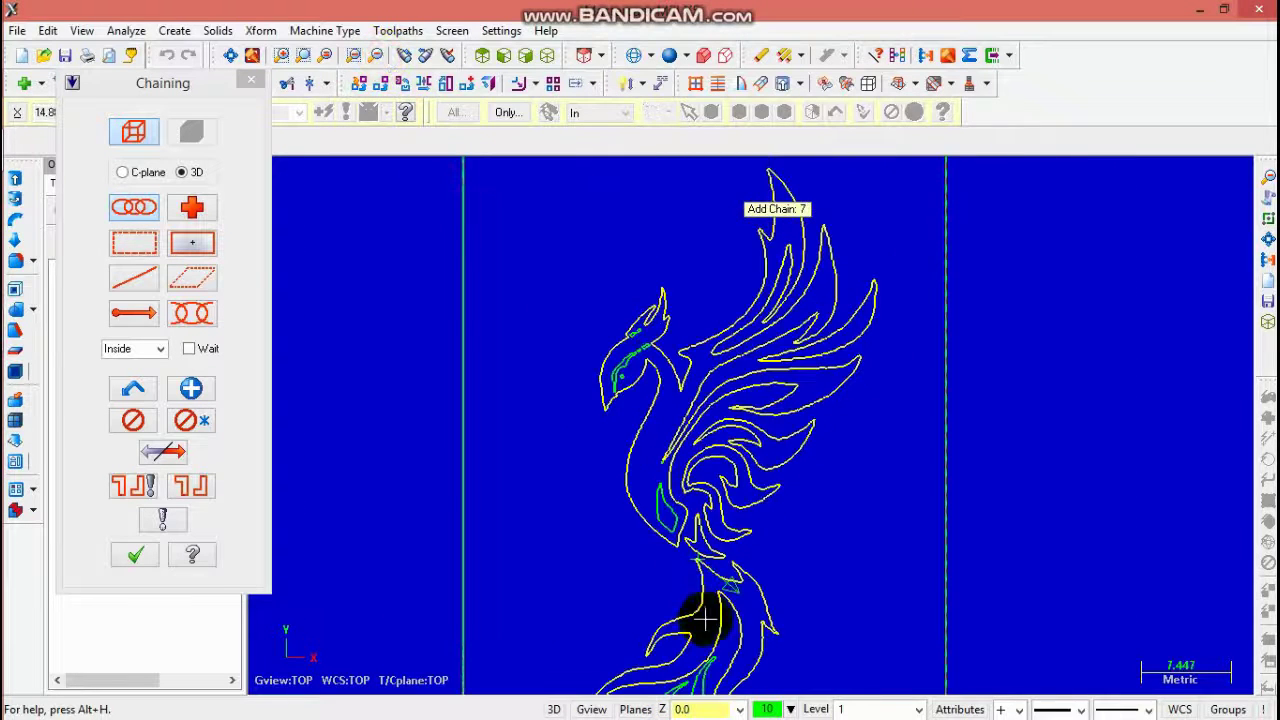
click(375, 56)
click(375, 56)
click(375, 56)
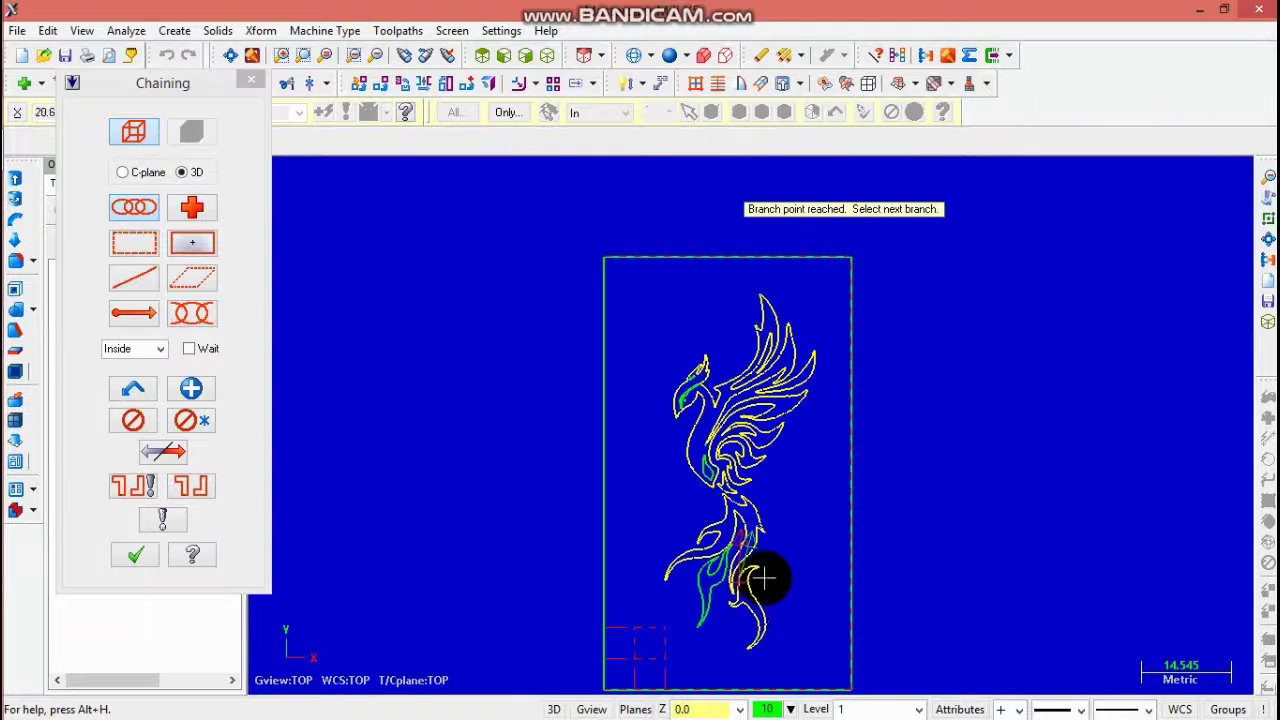
scroll(763, 578, up, 5)
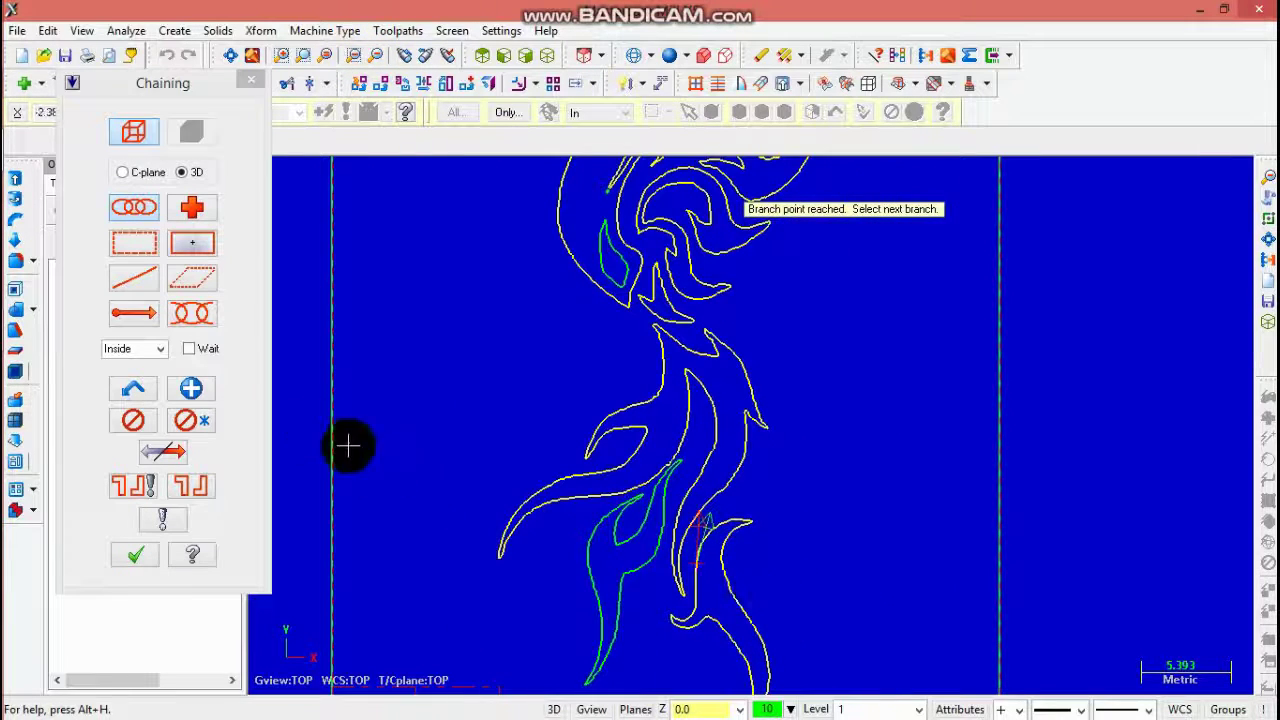
click(212, 390)
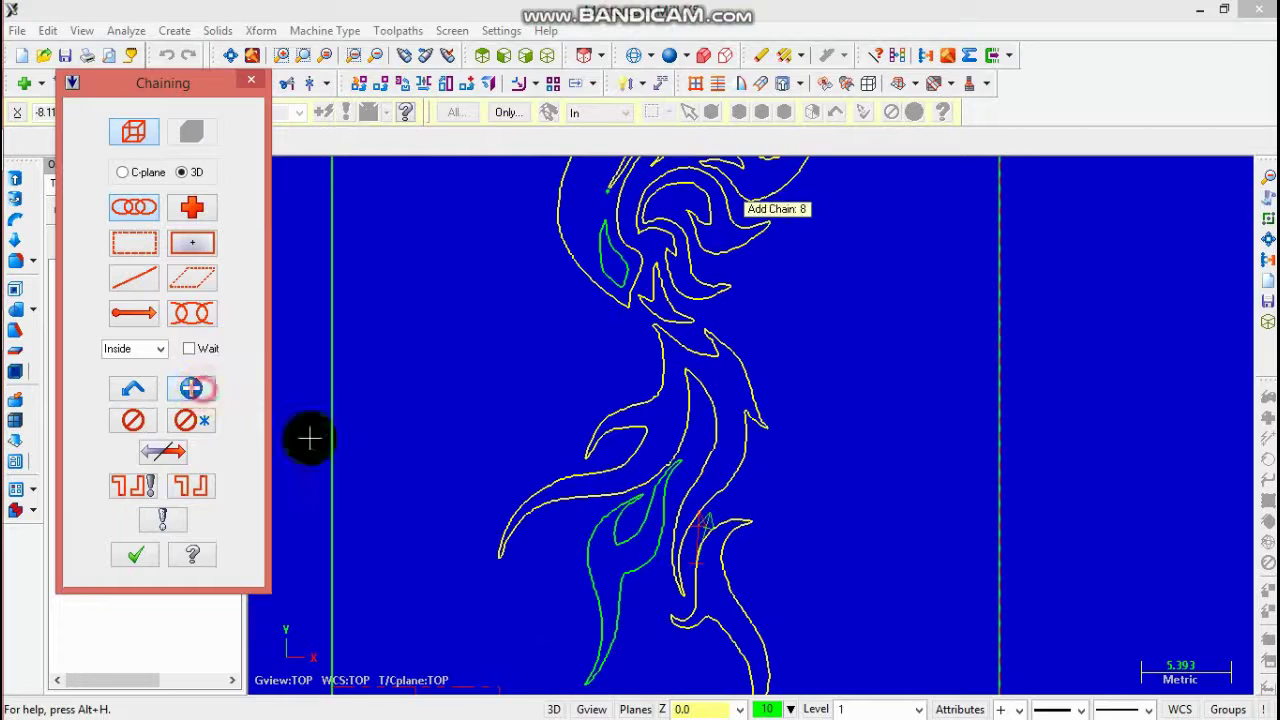
click(615, 598)
click(190, 390)
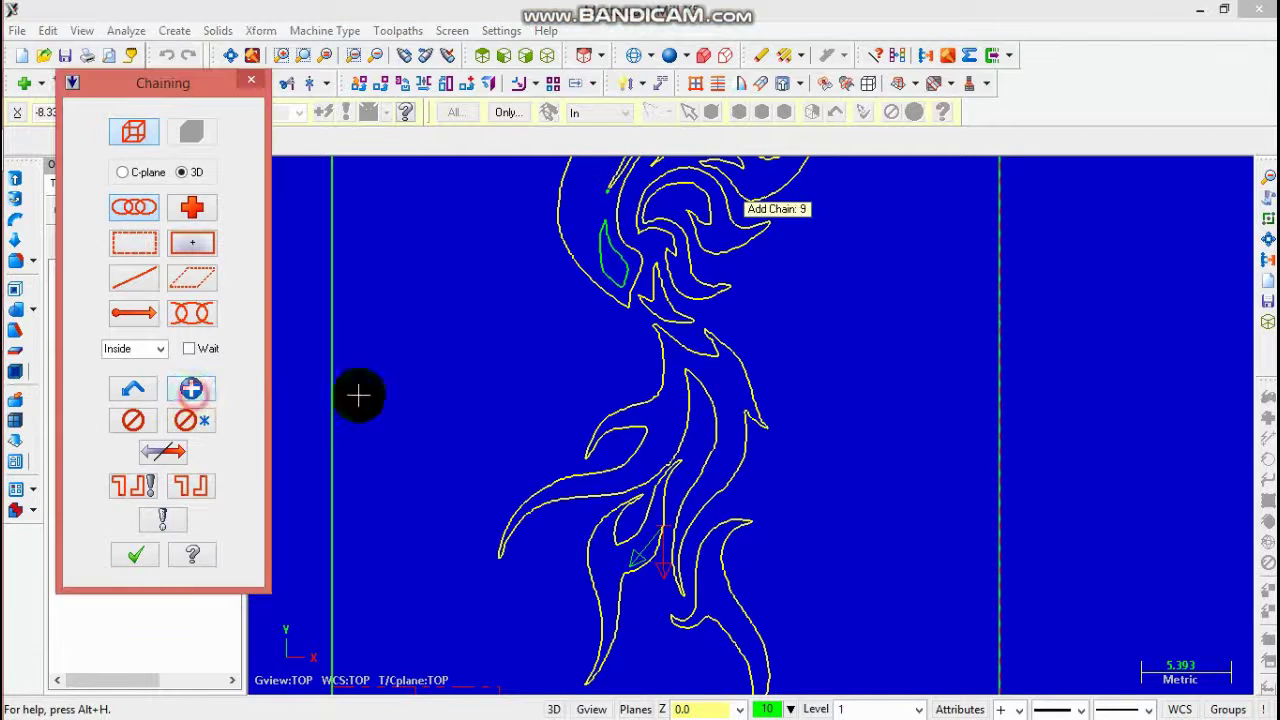
Add the small closed contours inside the phoenix's lower body, face and crest to the chain selection.
scroll(530, 295, up, 1)
click(376, 58)
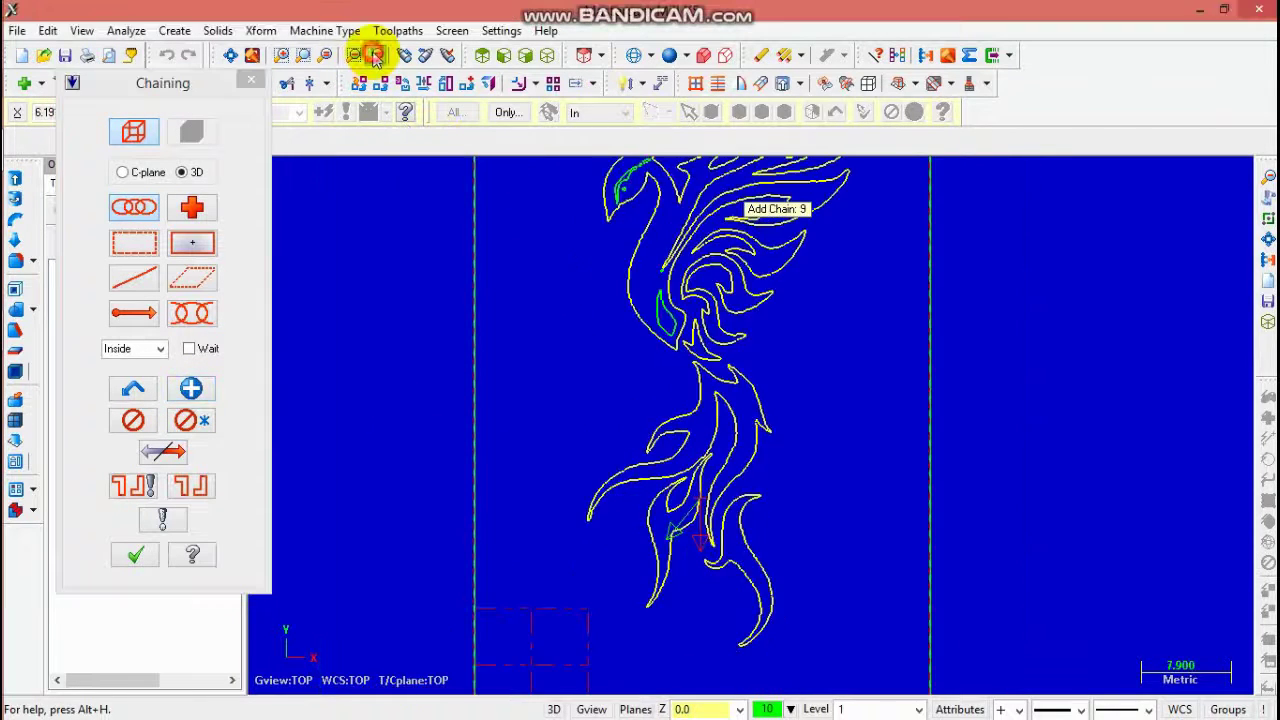
scroll(735, 362, up, 3)
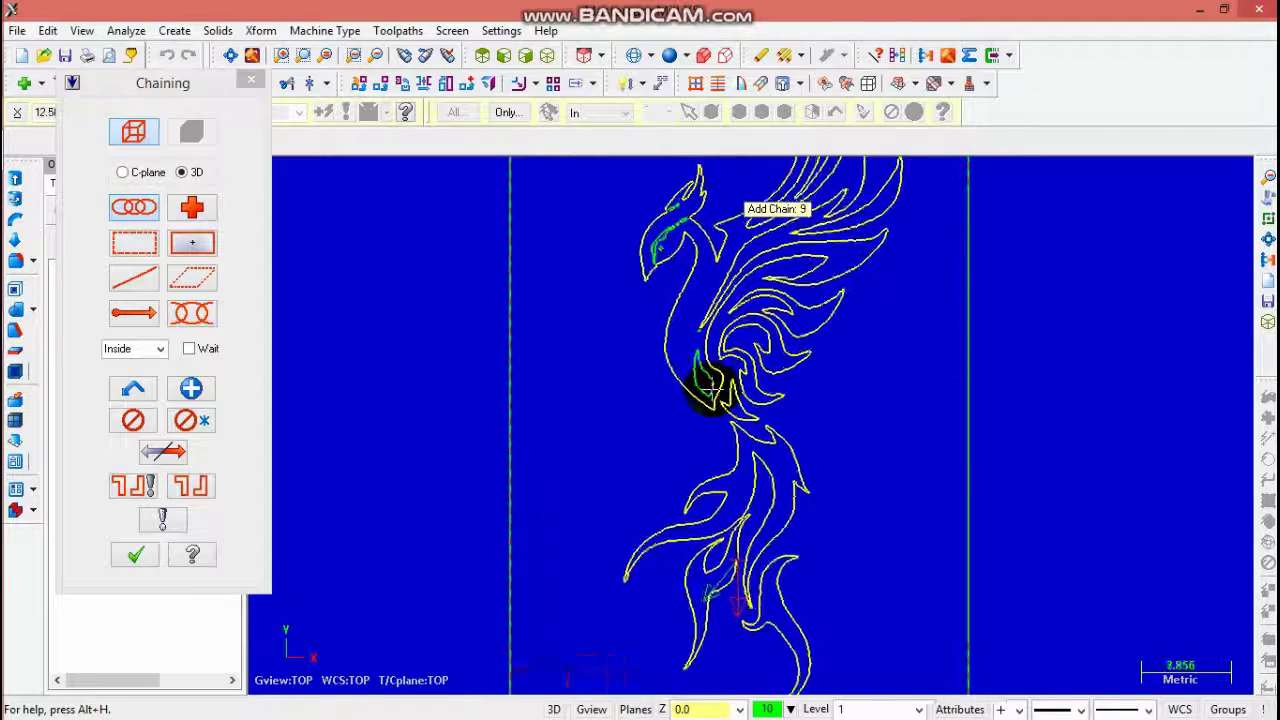
scroll(670, 256, up, 6)
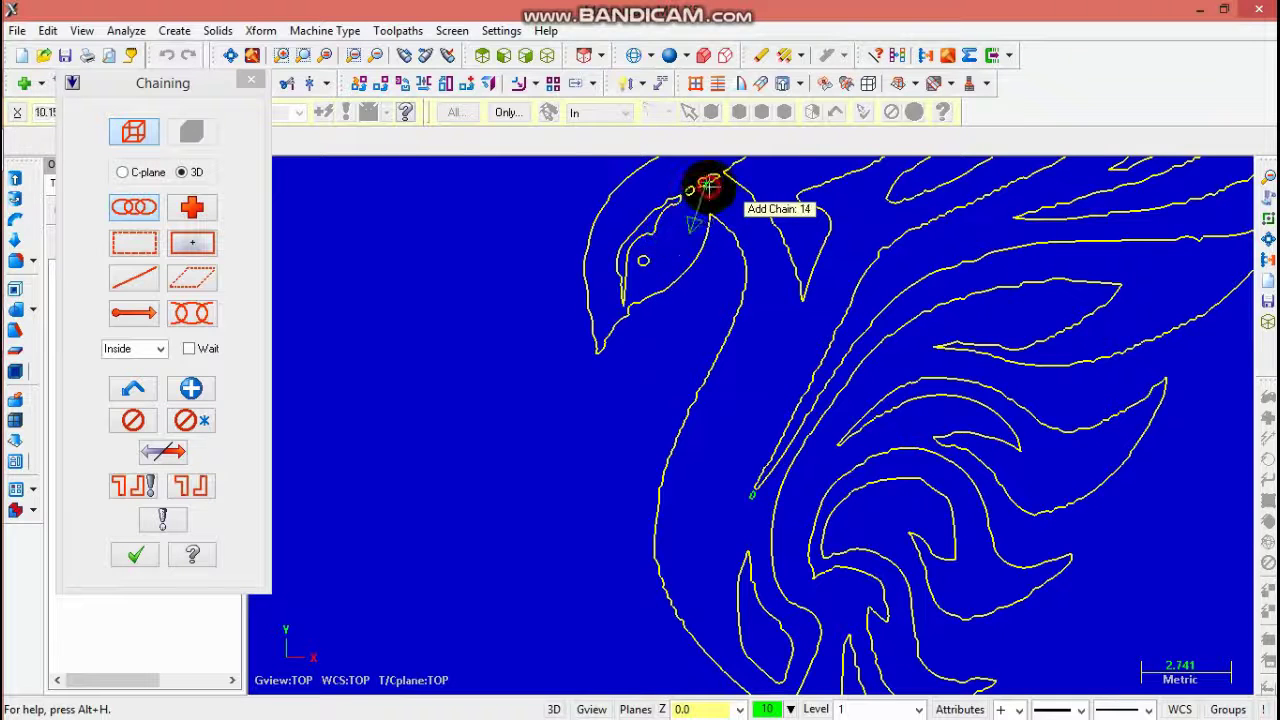
click(400, 55)
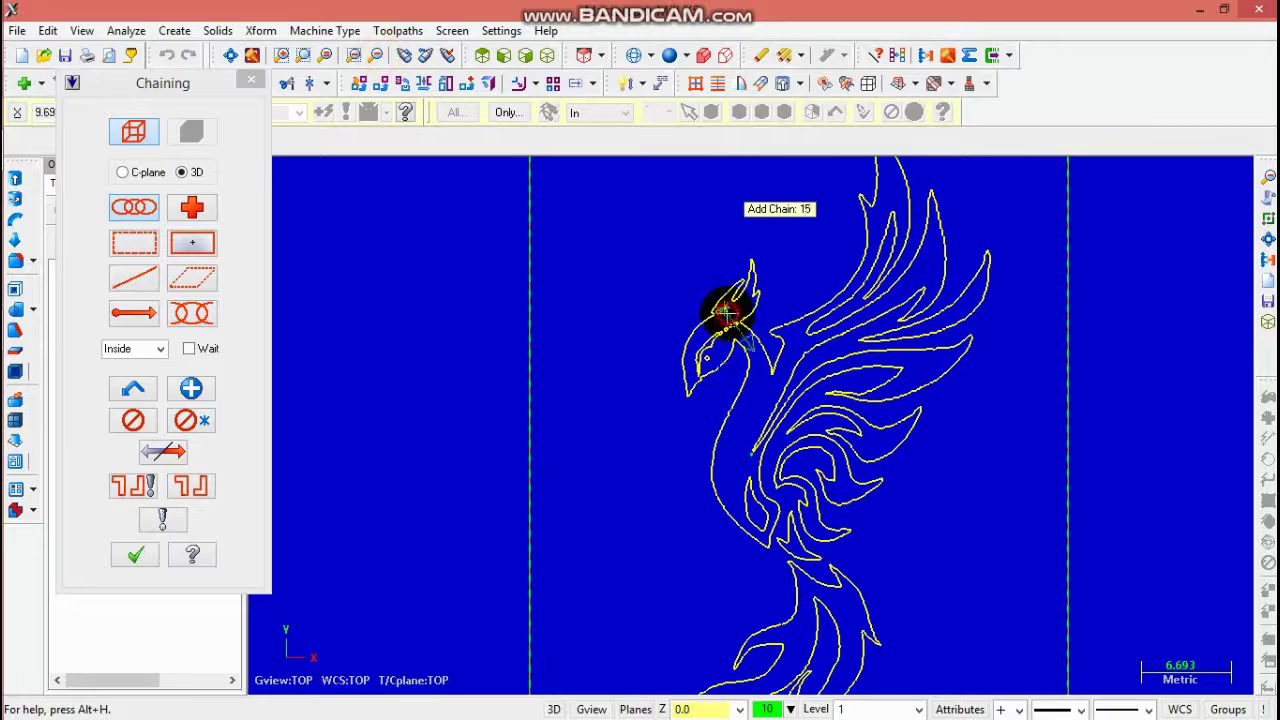
scroll(725, 313, up, 3)
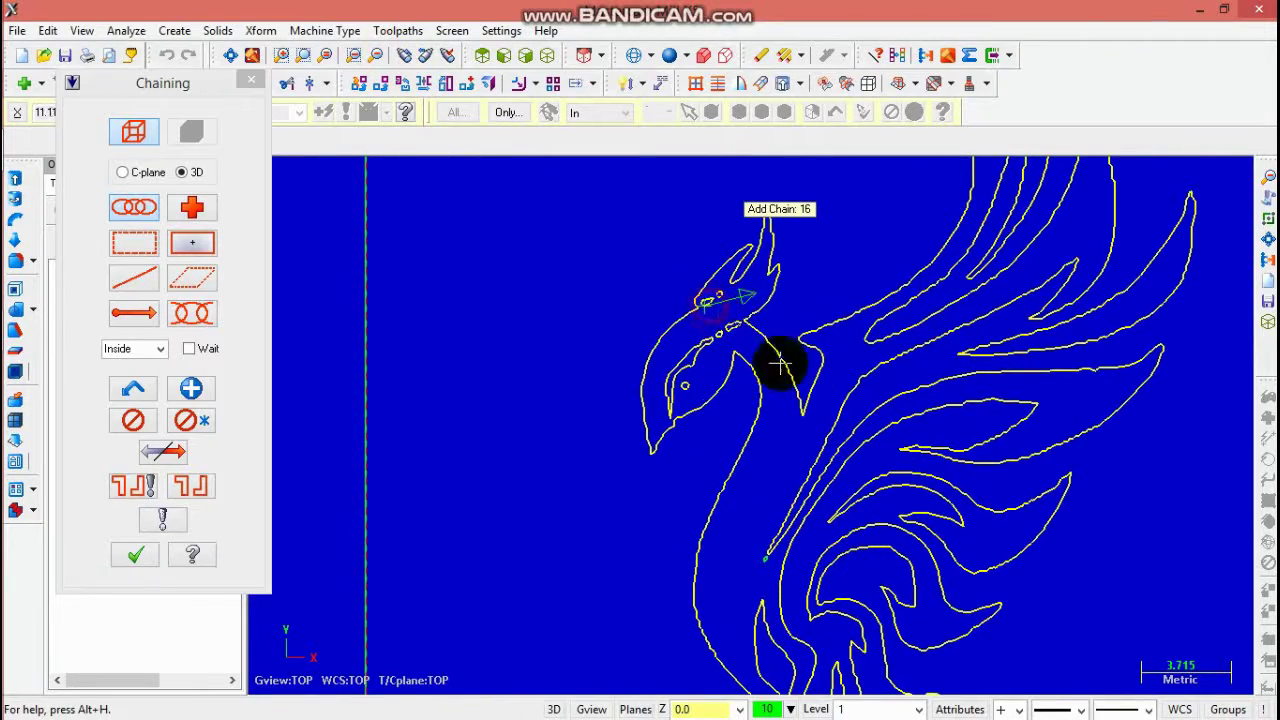
scroll(779, 365, down, 3)
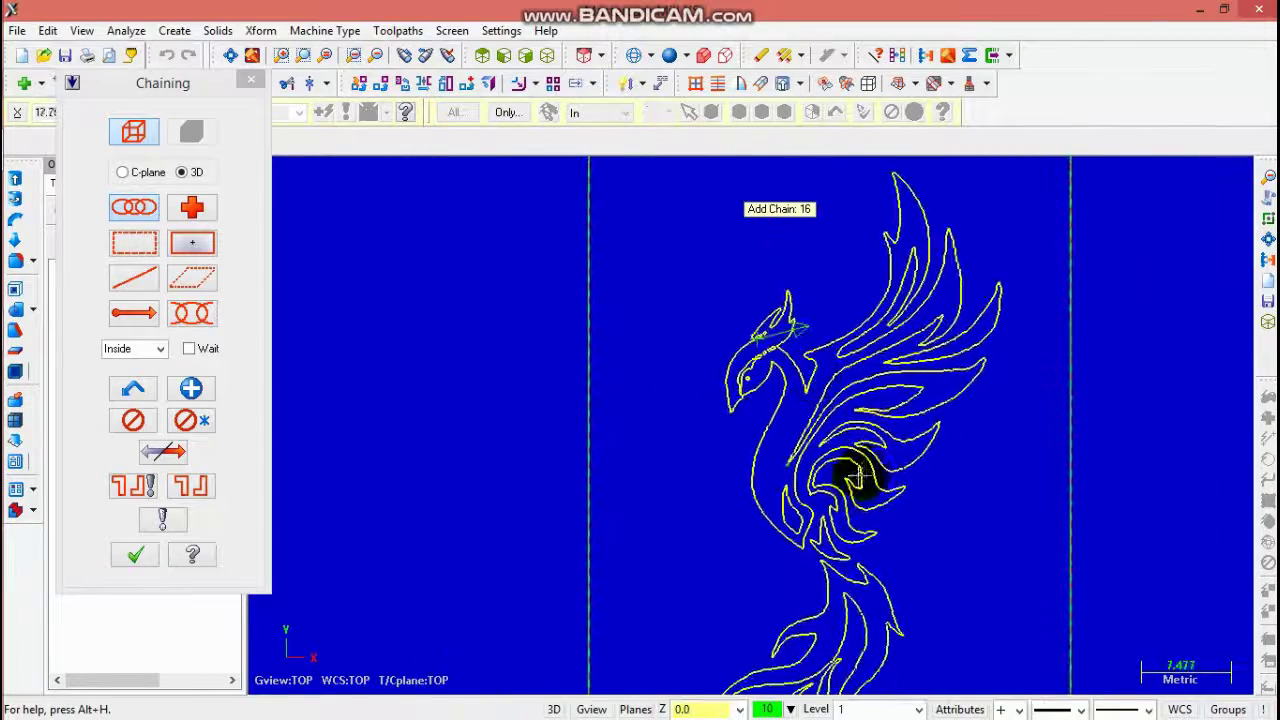
scroll(855, 478, up, 1)
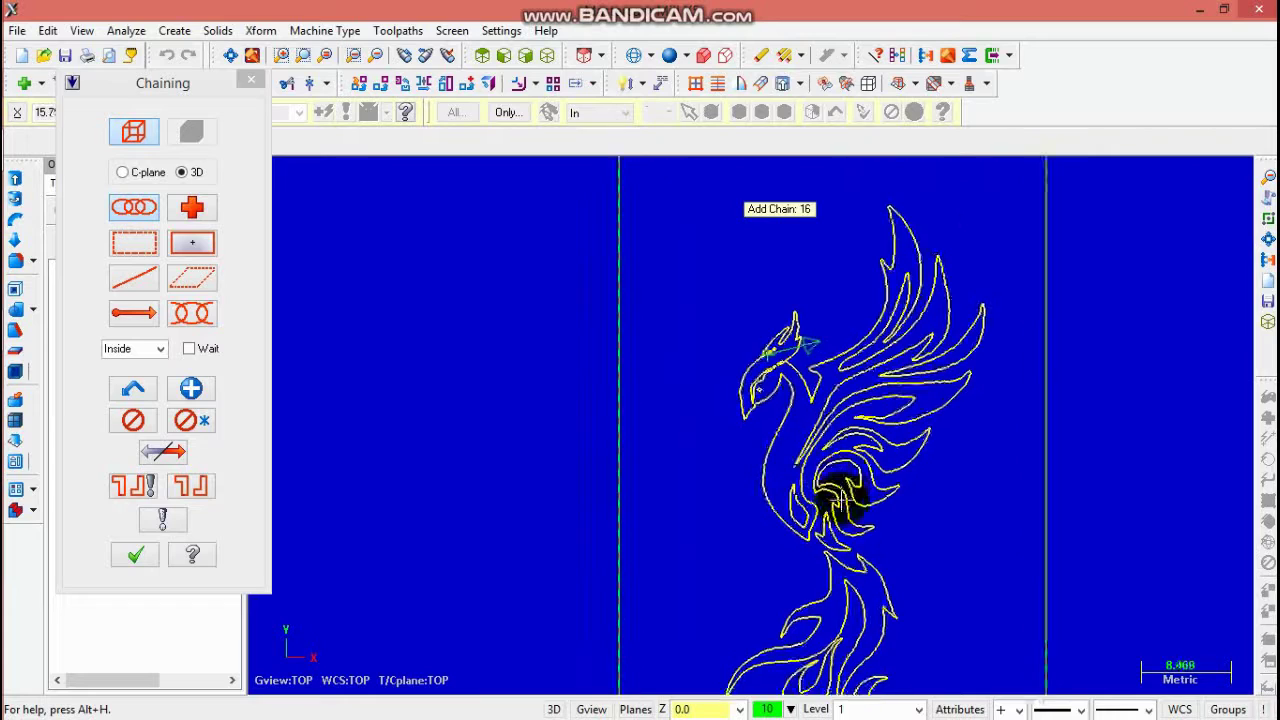
Finish the chain selection and assign the 5 mm 30-degree engrave tool from the library, with a 0.2 mm tip diameter.
click(135, 557)
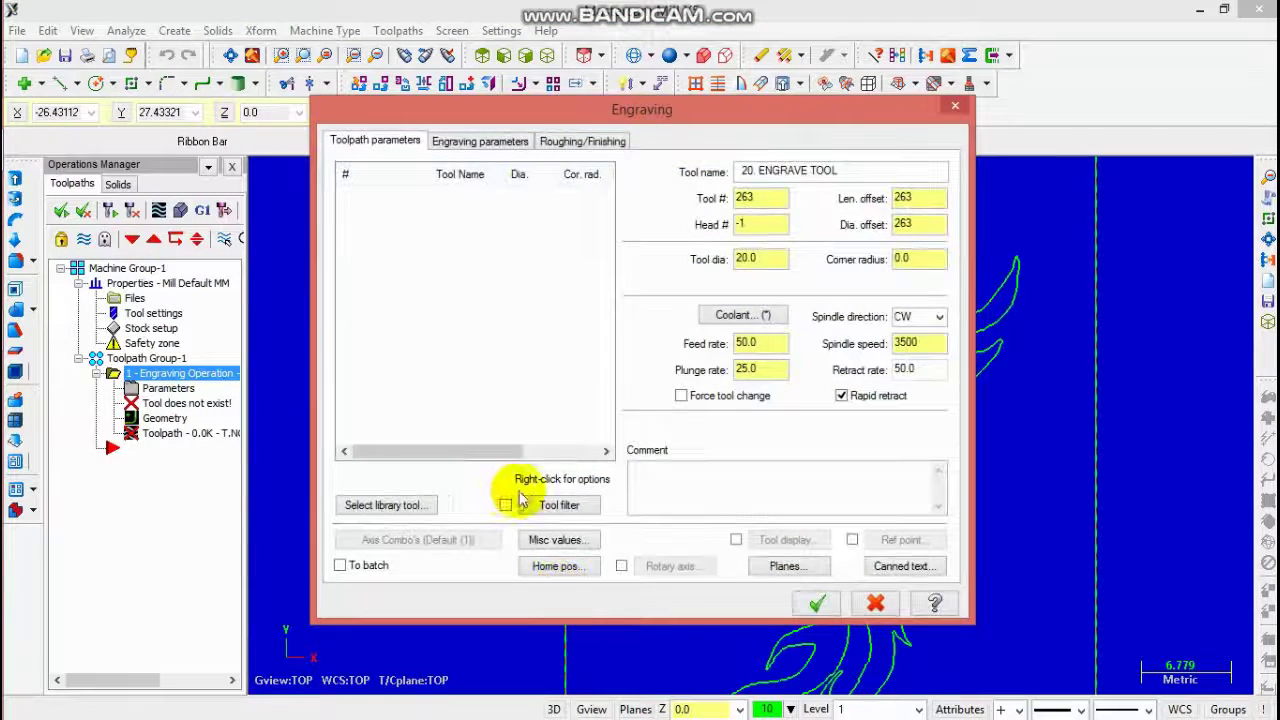
click(386, 505)
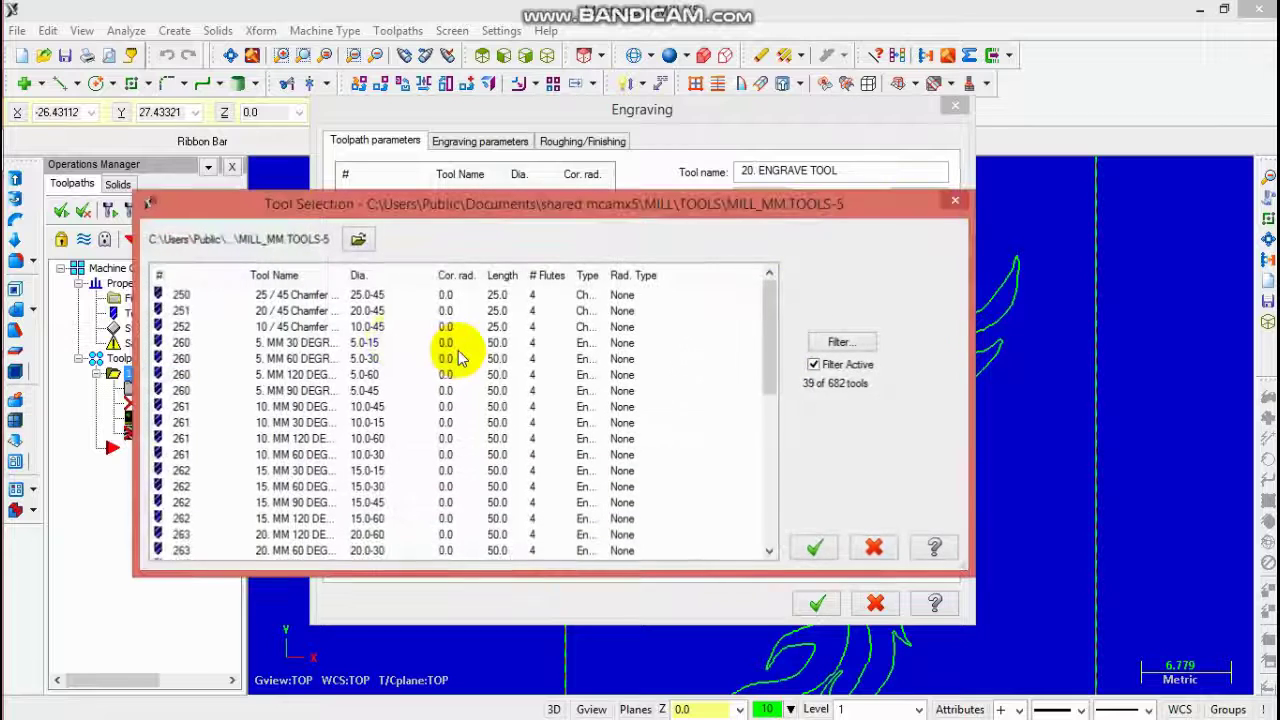
click(378, 345)
click(813, 552)
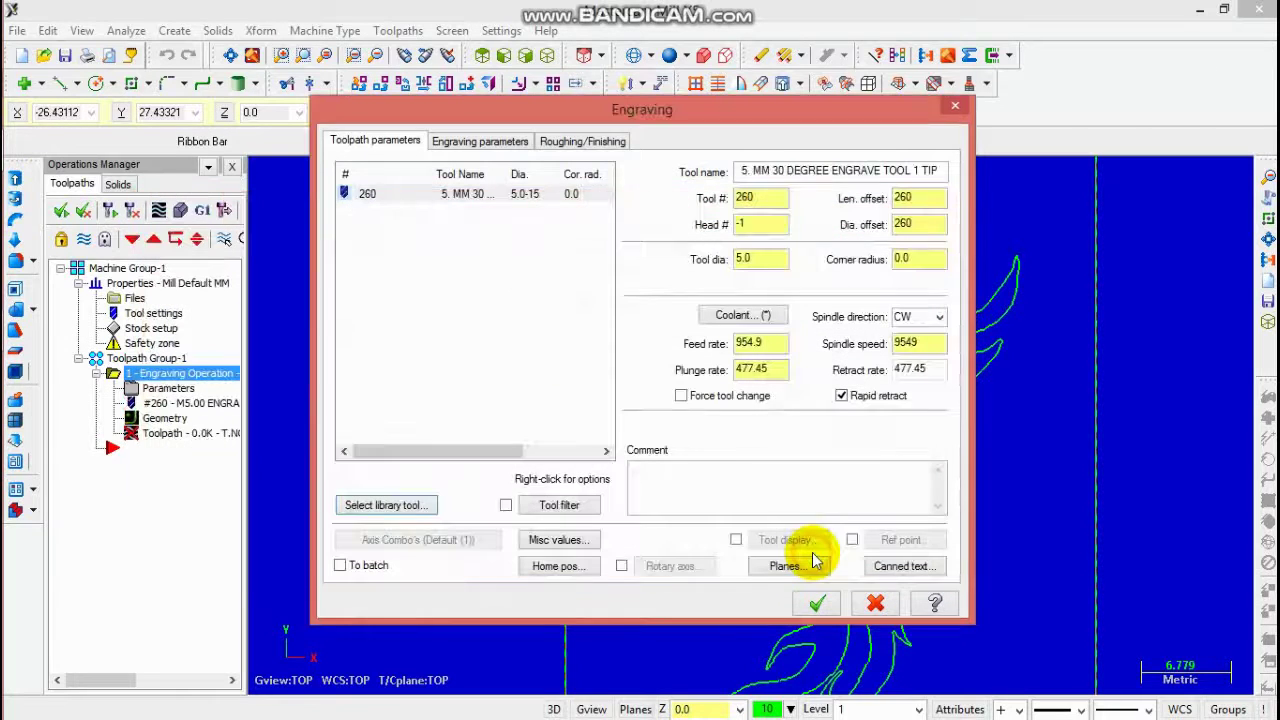
double_click(437, 197)
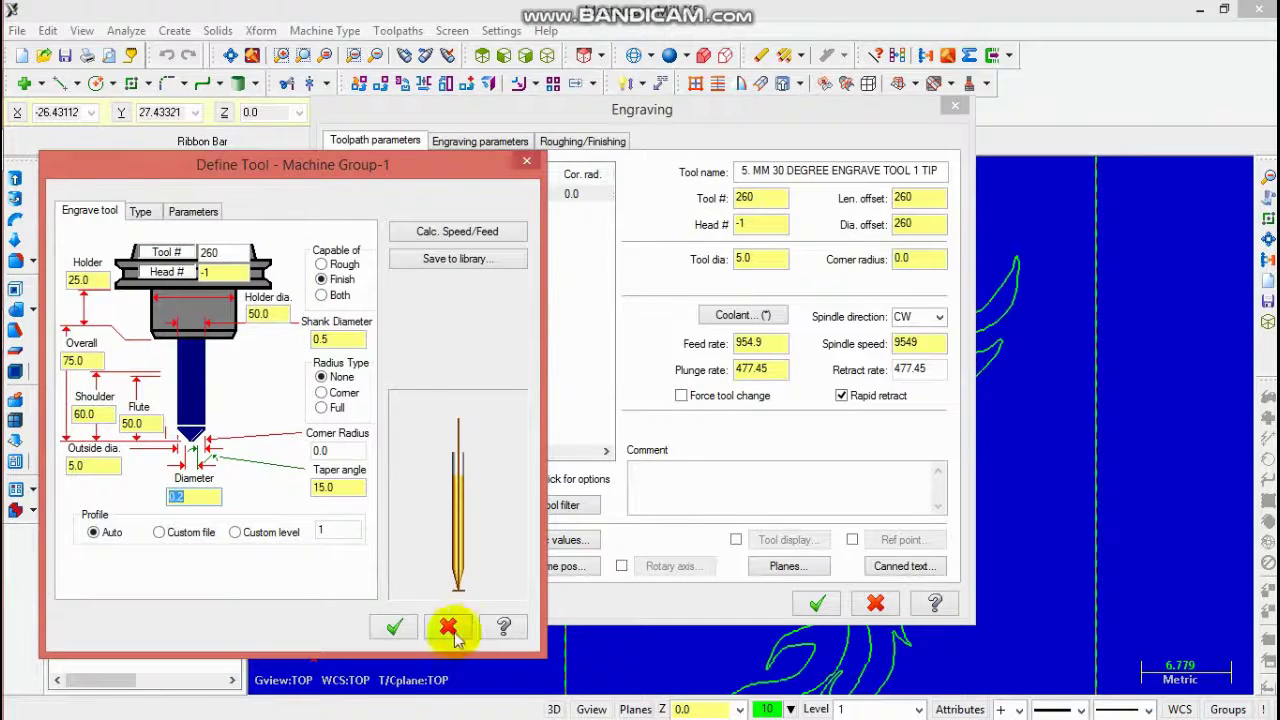
click(395, 628)
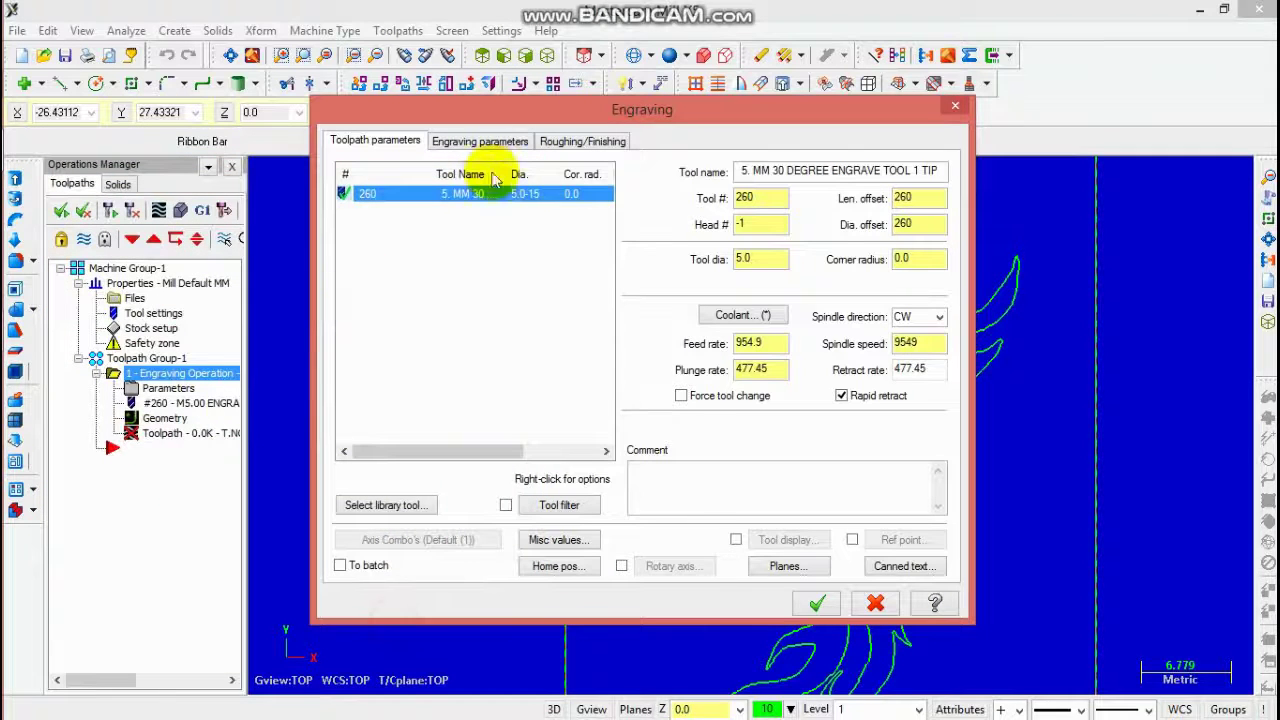
Set the engraving depth to -0.5, enable zigzag roughing, and generate the toolpath.
click(490, 143)
double_click(700, 481)
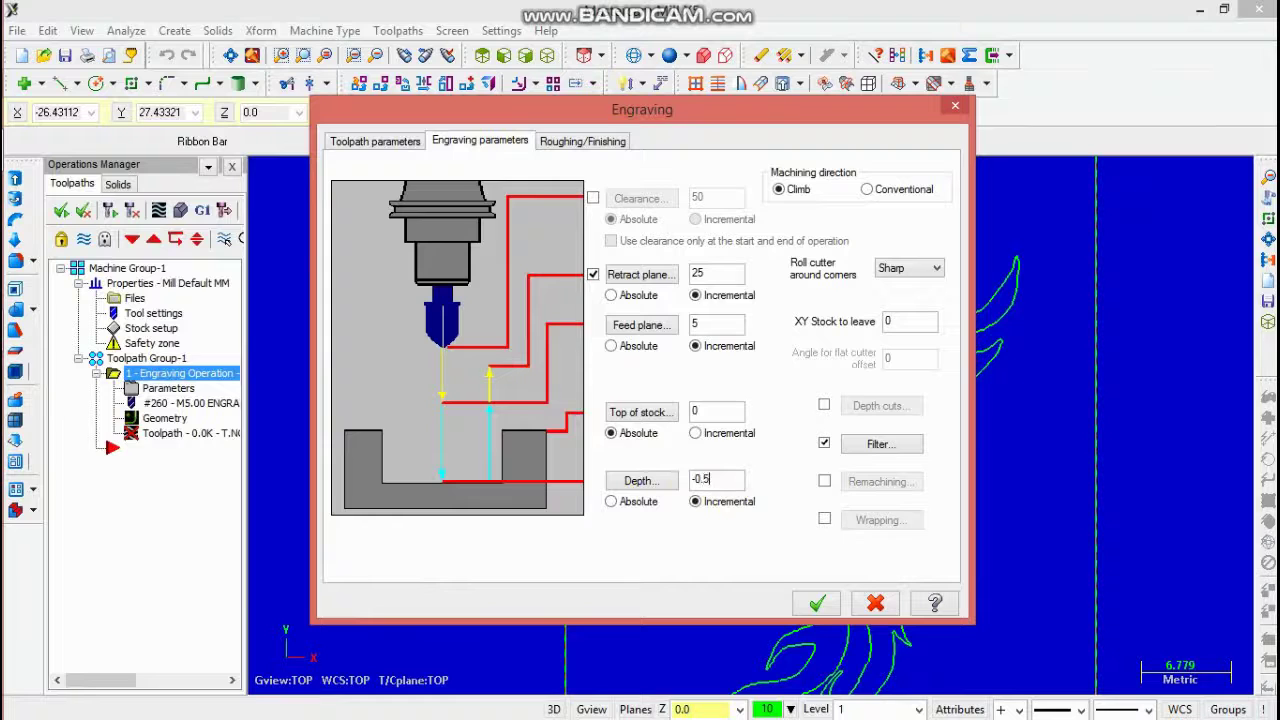
click(583, 142)
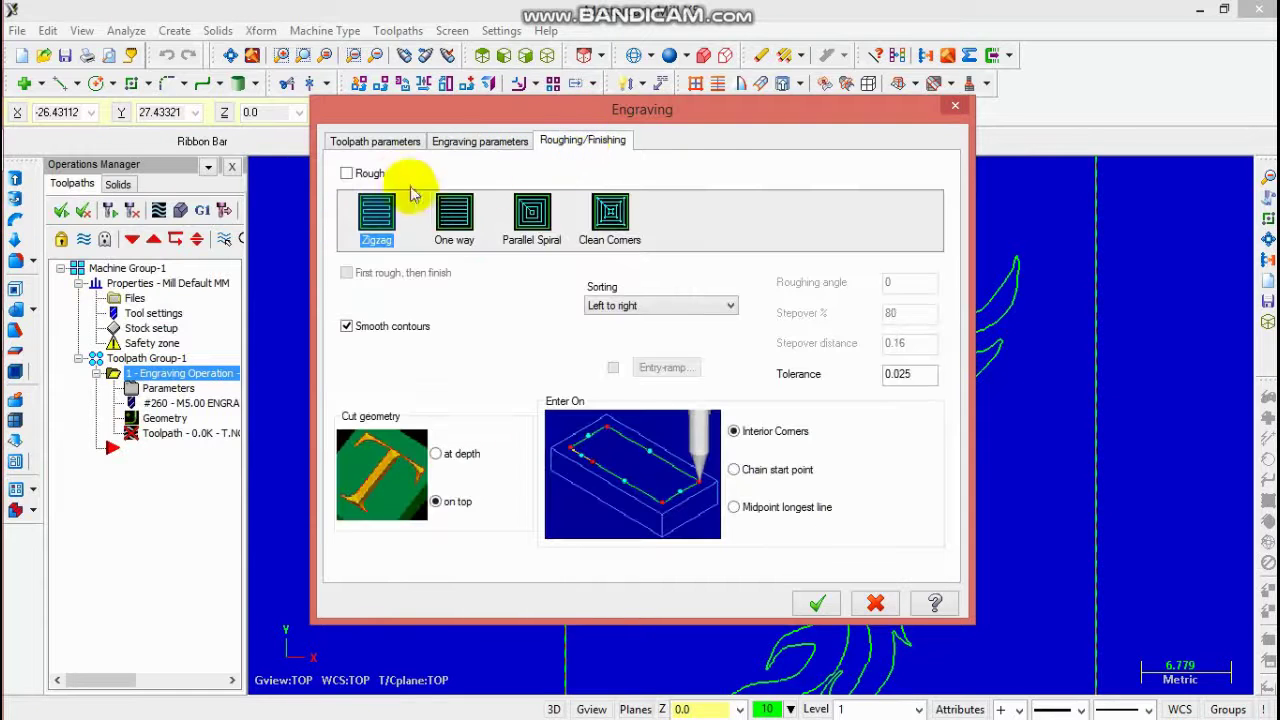
click(348, 174)
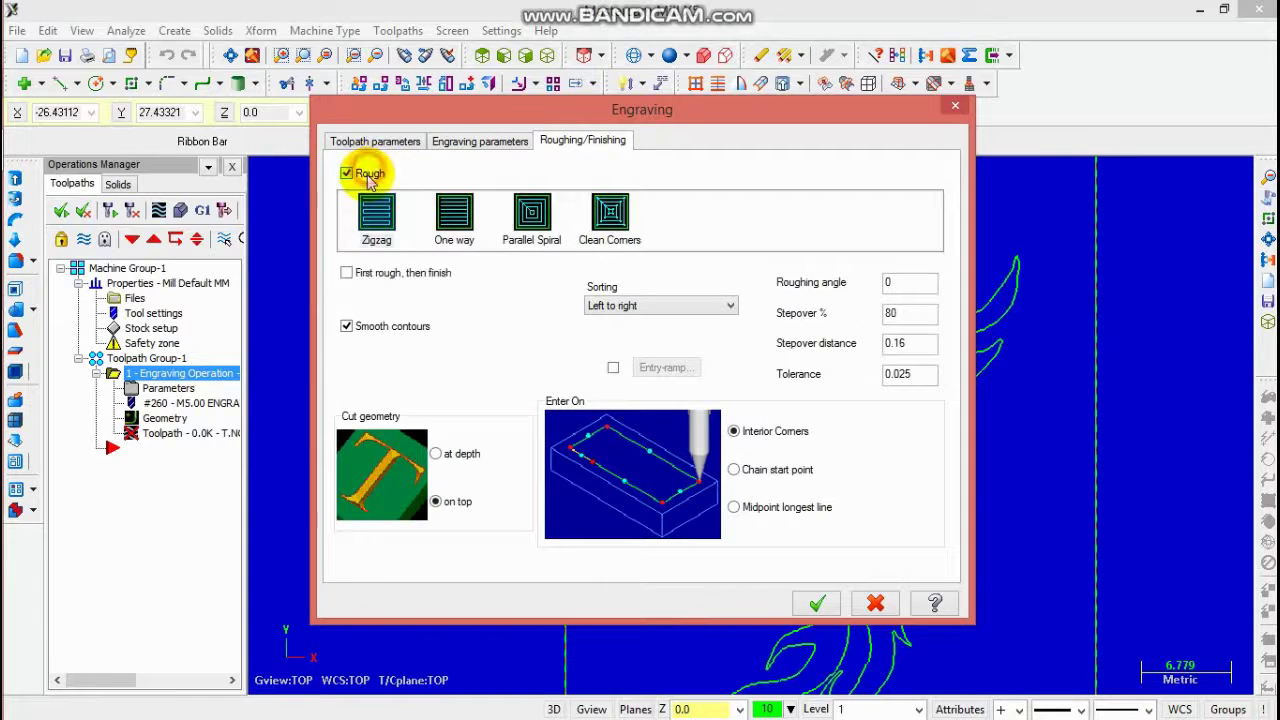
click(817, 604)
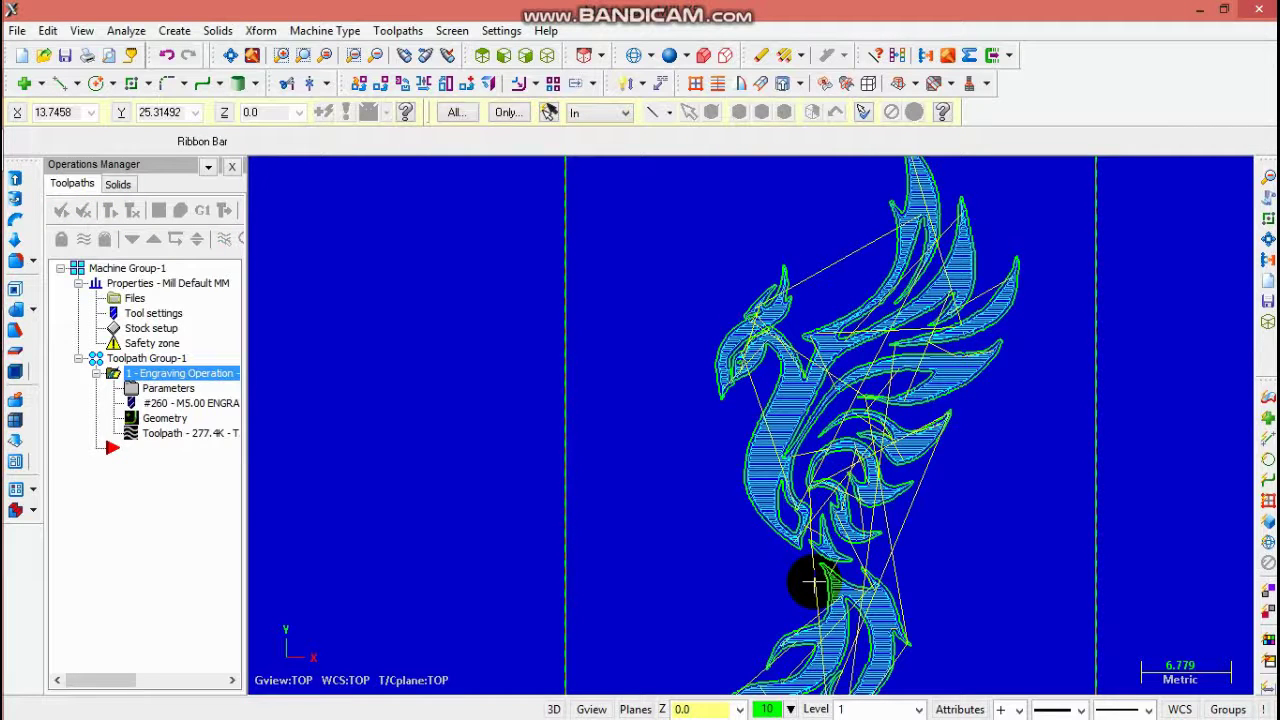
Verify the engraving toolpath on the stock from an isometric view, running the full cutting simulation and examining the engraved phoenix from different angles.
scroll(1097, 574, down, 2)
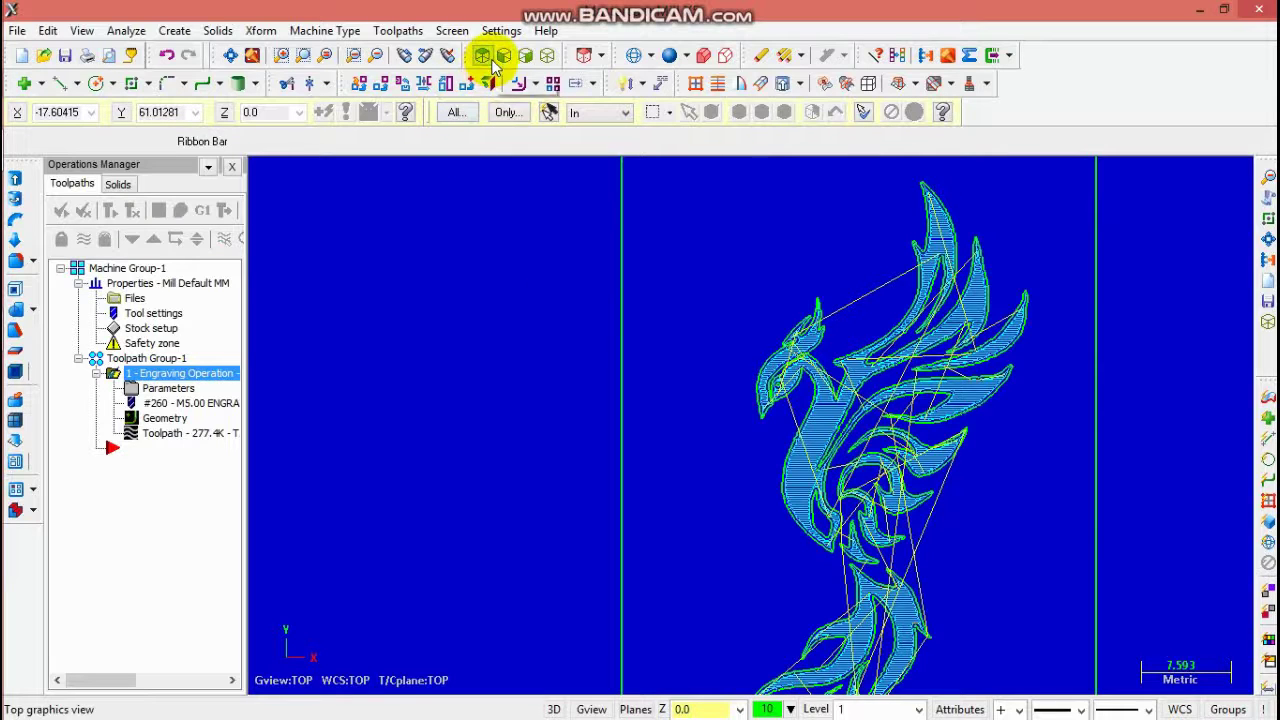
click(230, 55)
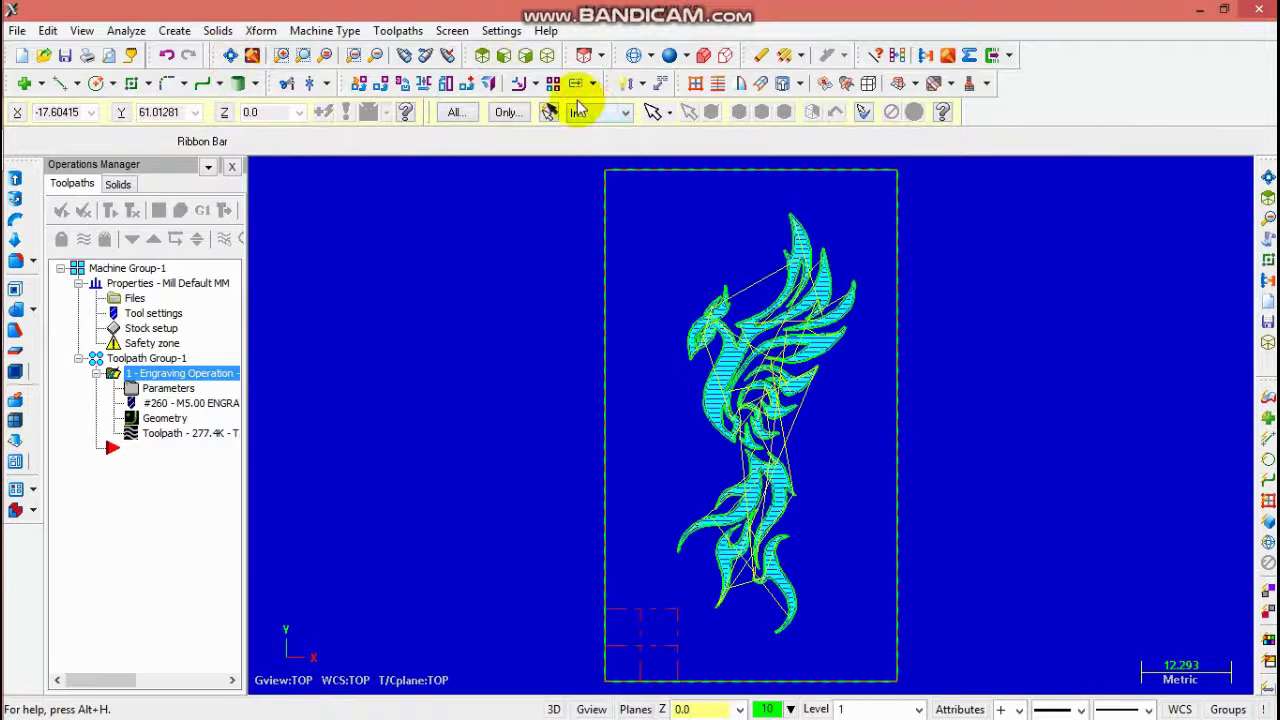
click(549, 58)
click(179, 210)
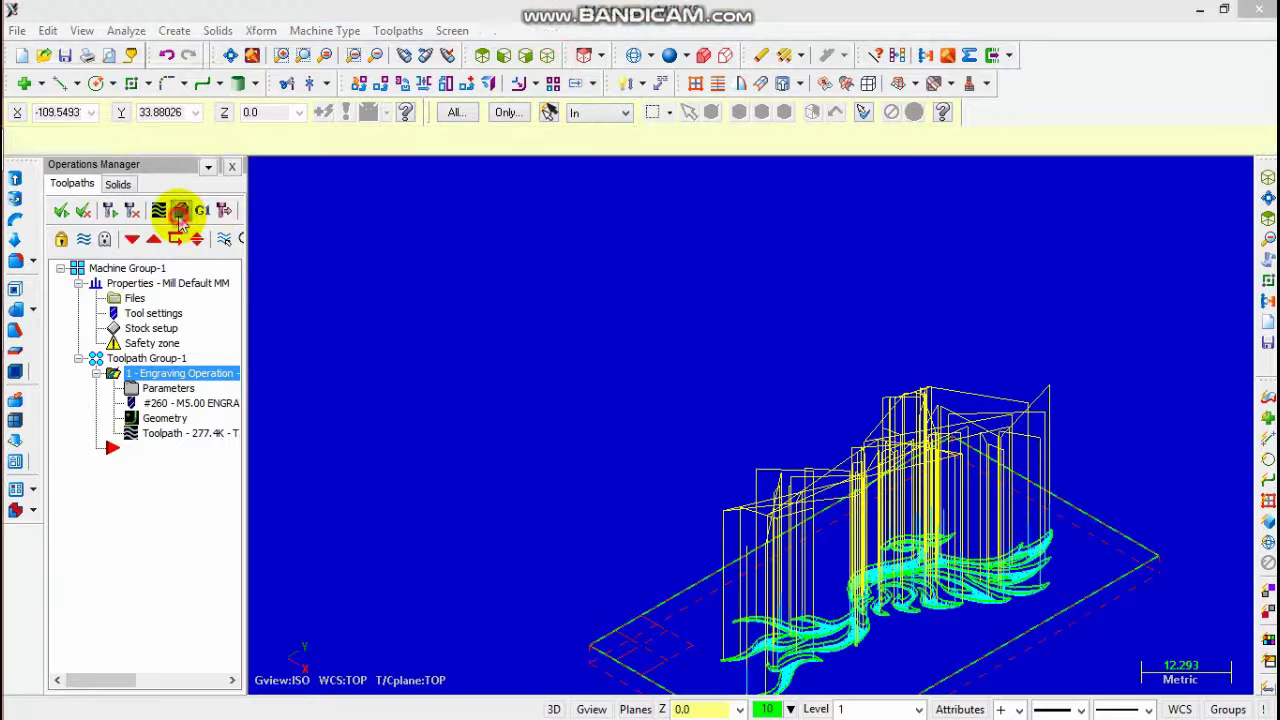
click(230, 56)
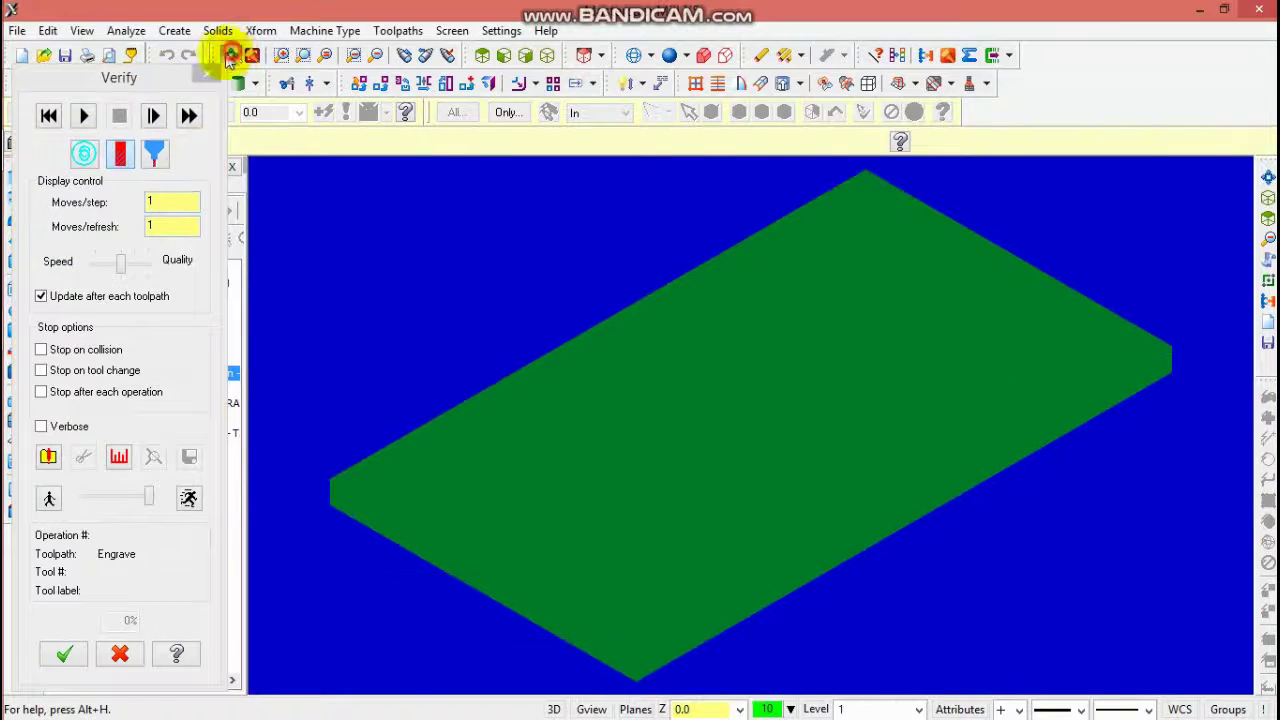
click(86, 118)
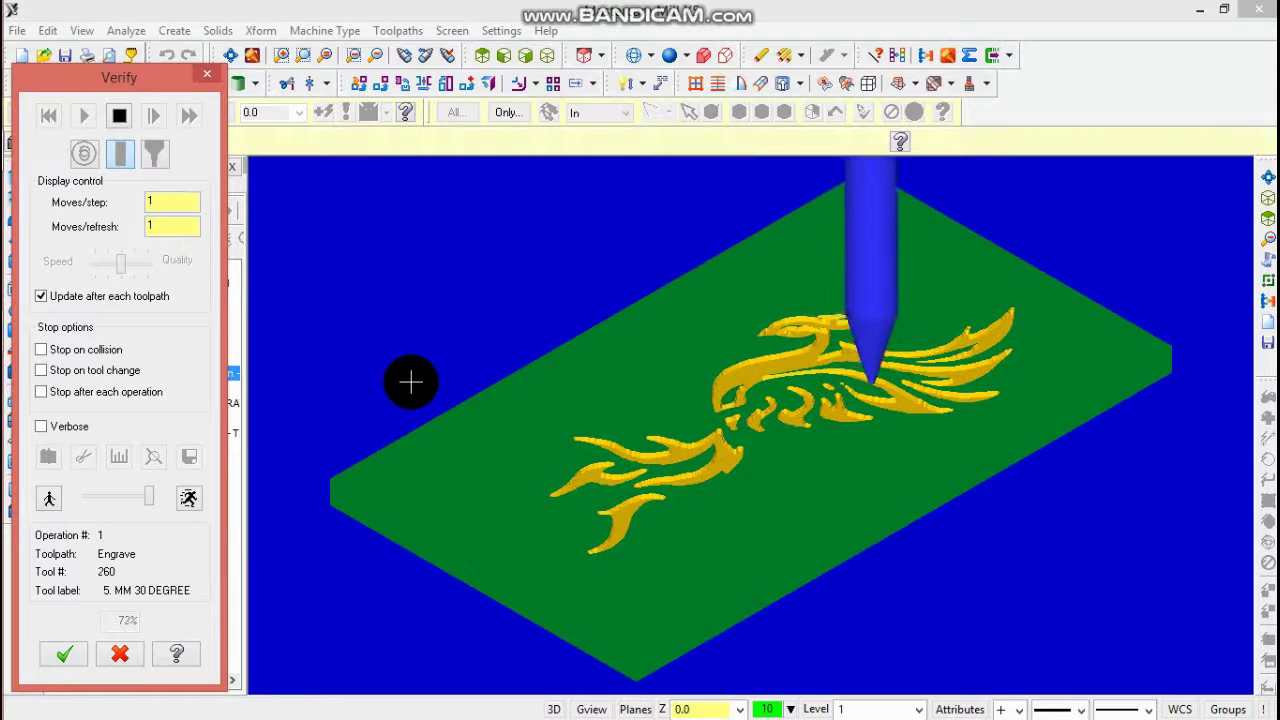
click(1008, 574)
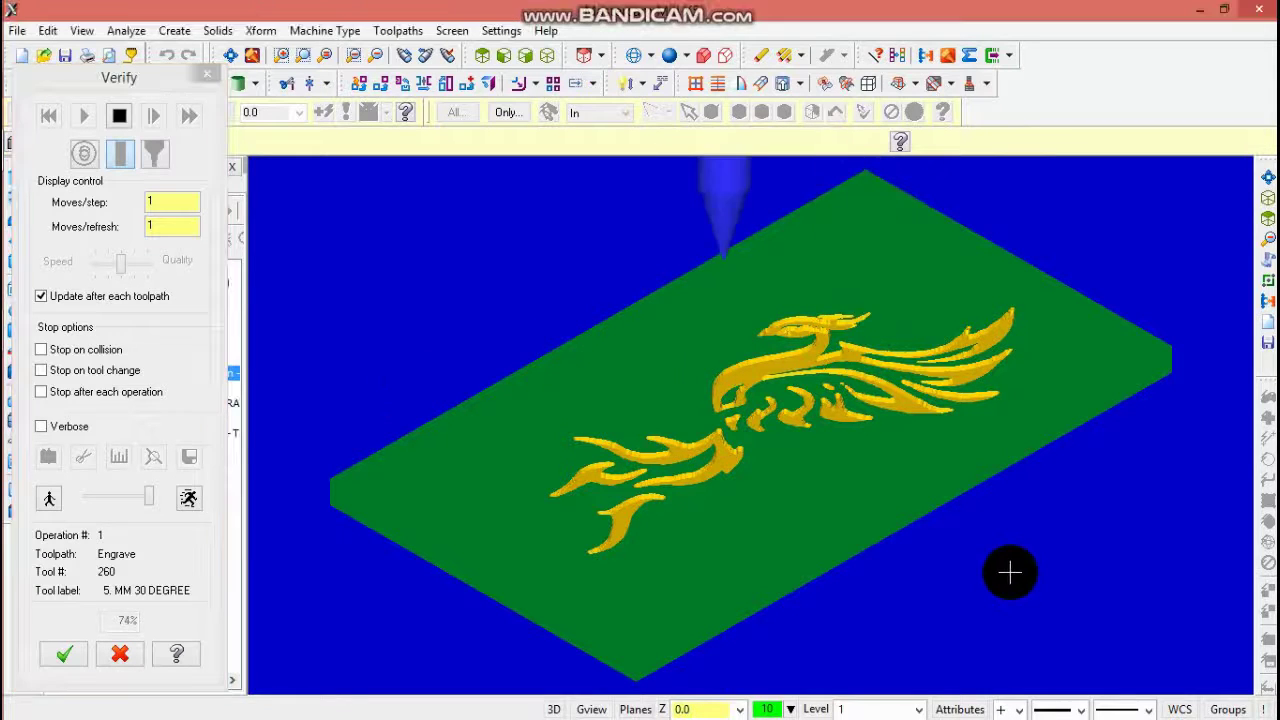
scroll(1029, 607, up, 2)
middle_drag(1029, 607, 968, 591)
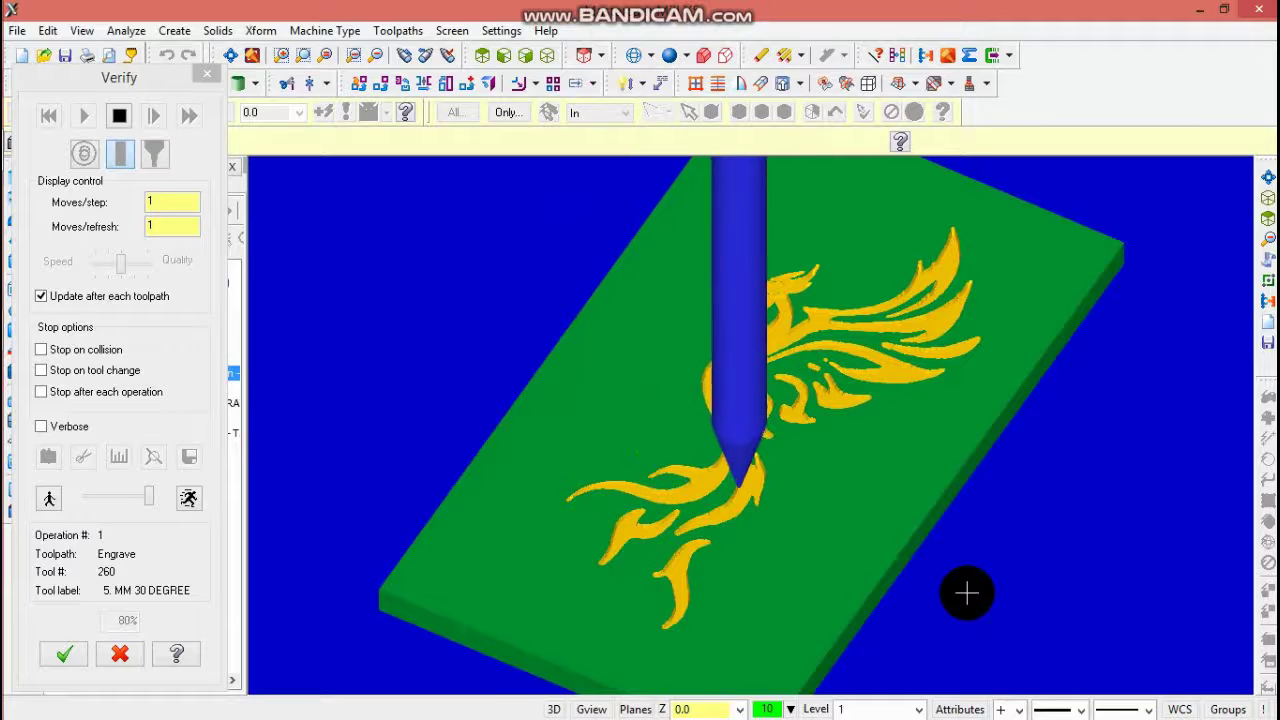
scroll(967, 593, down, 1)
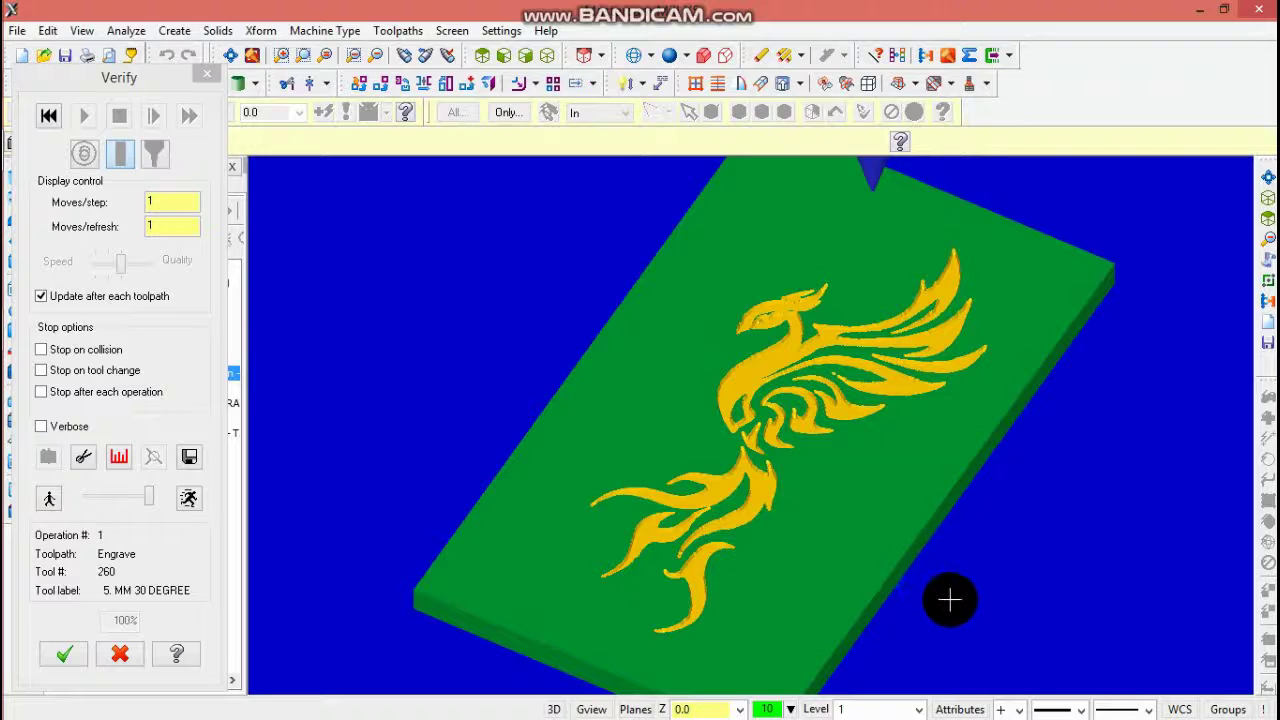
middle_drag(950, 600, 978, 577)
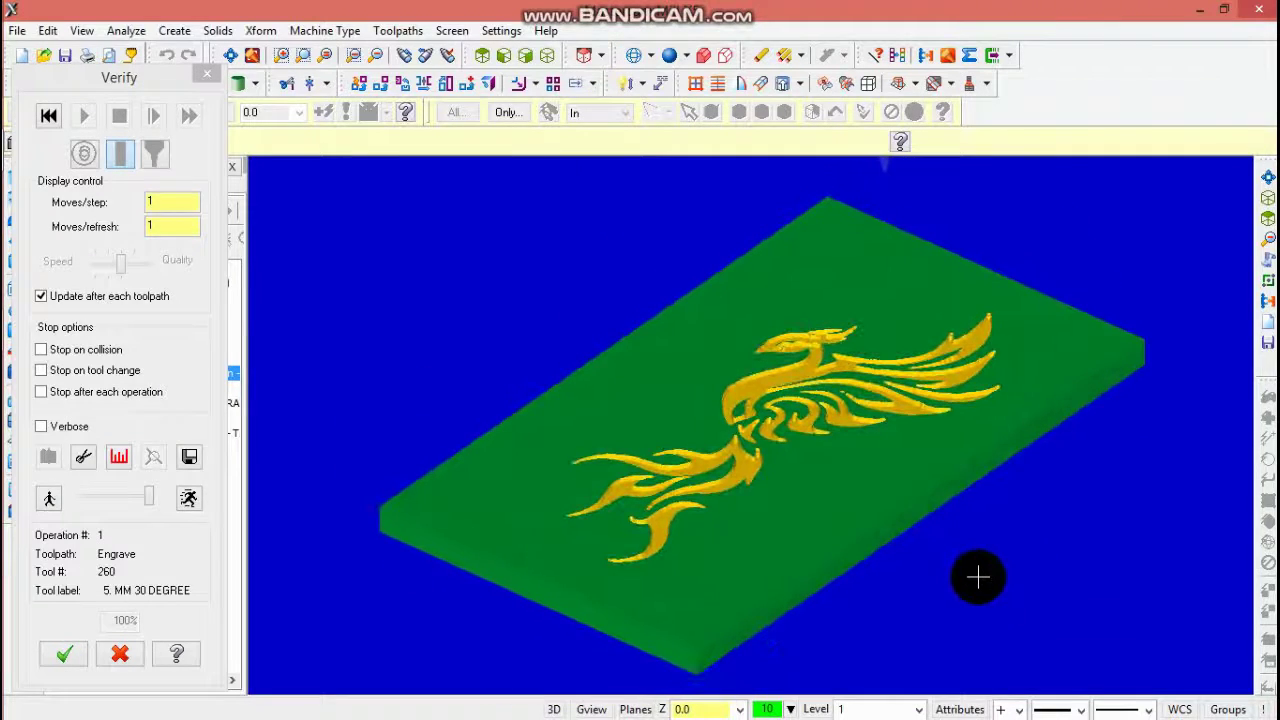